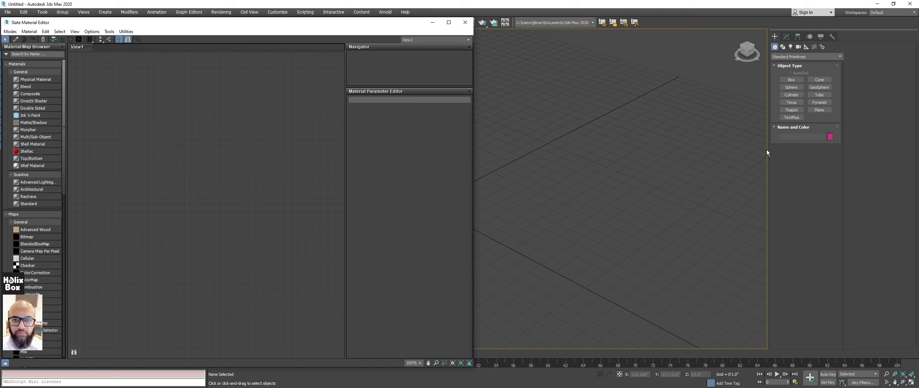
Step: Widen the perspective viewport and create a teapot primitive with a radius of about 3.9 inches on the grid
drag(769, 136, 830, 135)
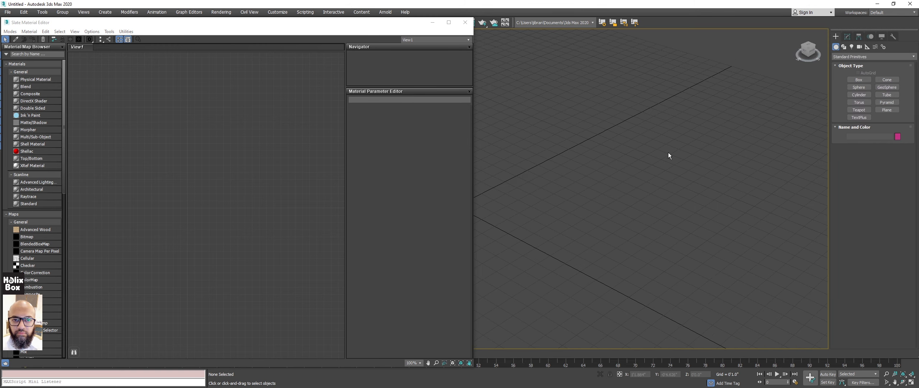
click(859, 110)
drag(671, 157, 684, 139)
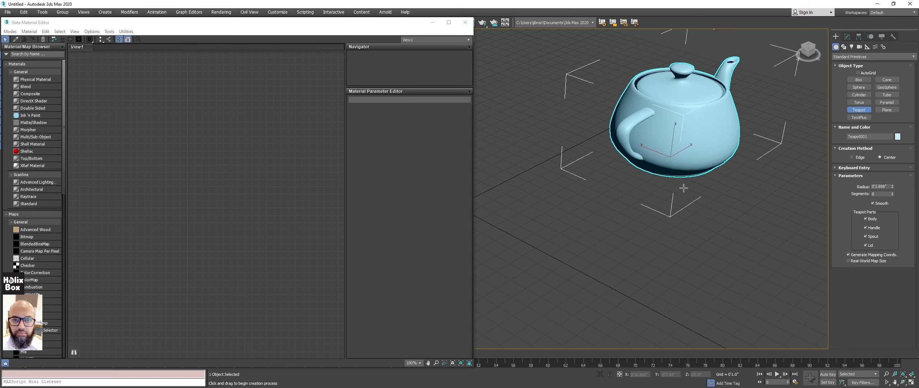
right_click(684, 138)
alt+middle_drag(684, 138, 643, 174)
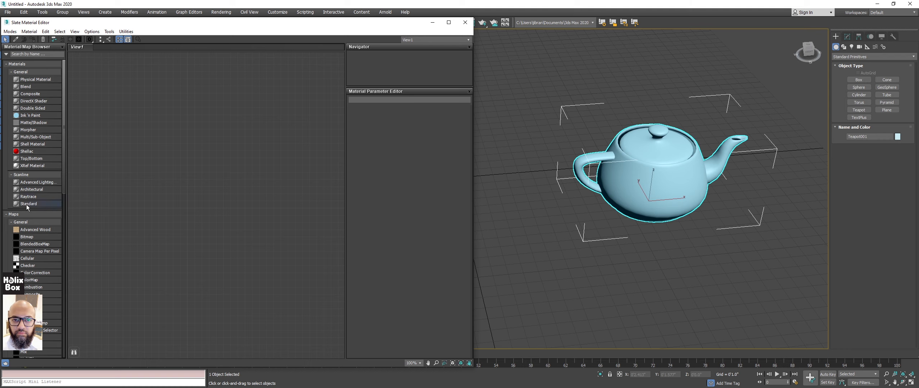
Step: Add a Standard scanline material node to the material view and open its parameters
drag(26, 204, 219, 153)
click(220, 155)
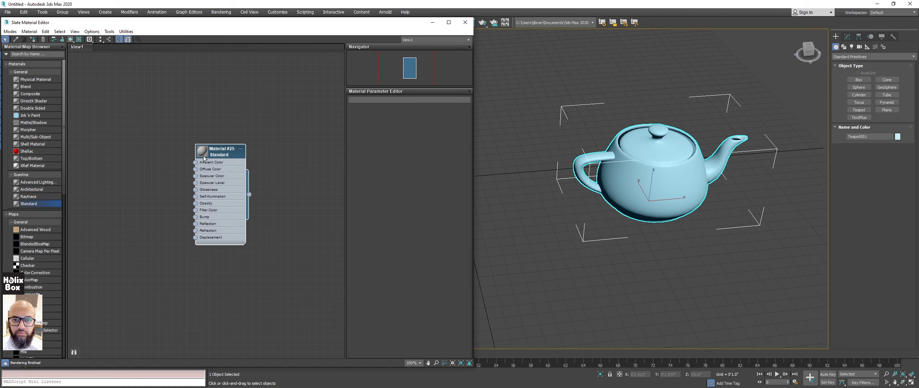
double_click(226, 153)
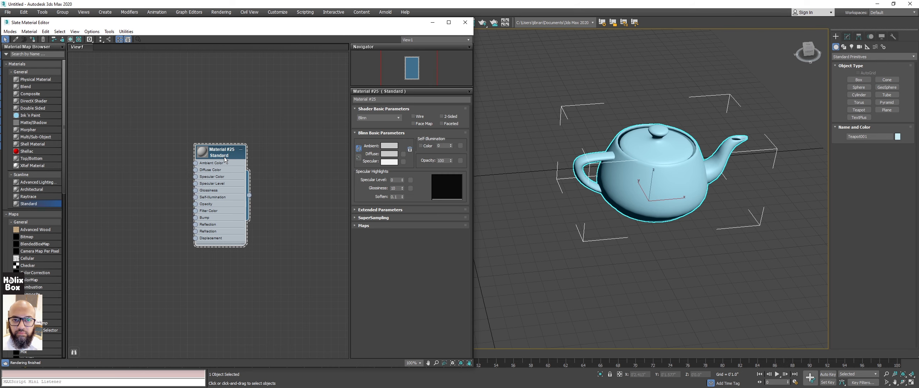
drag(214, 148, 214, 157)
click(155, 107)
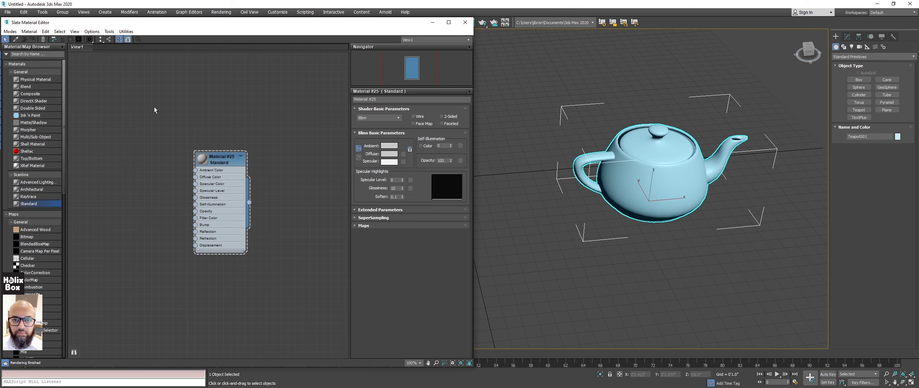
click(214, 164)
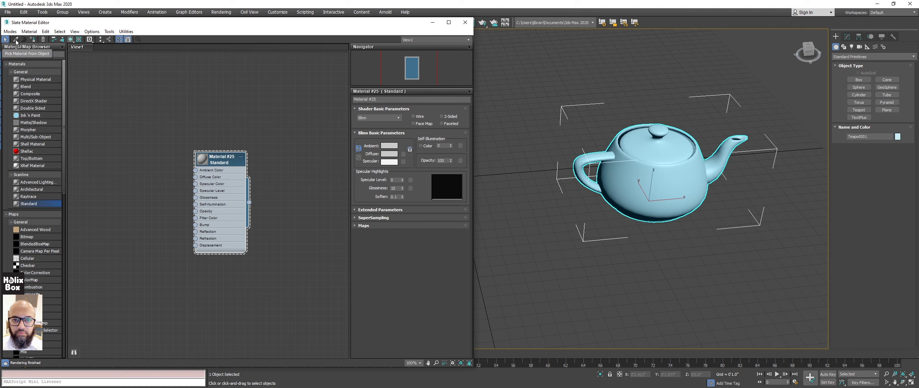
click(177, 120)
drag(158, 115, 264, 182)
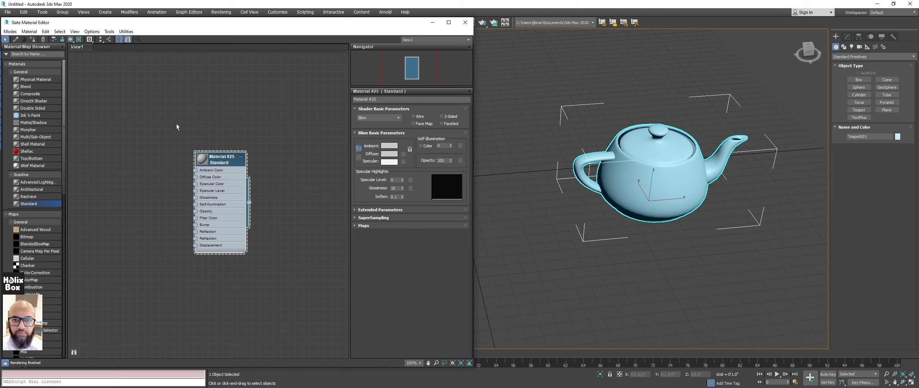
click(200, 119)
drag(146, 108, 220, 168)
drag(168, 95, 303, 295)
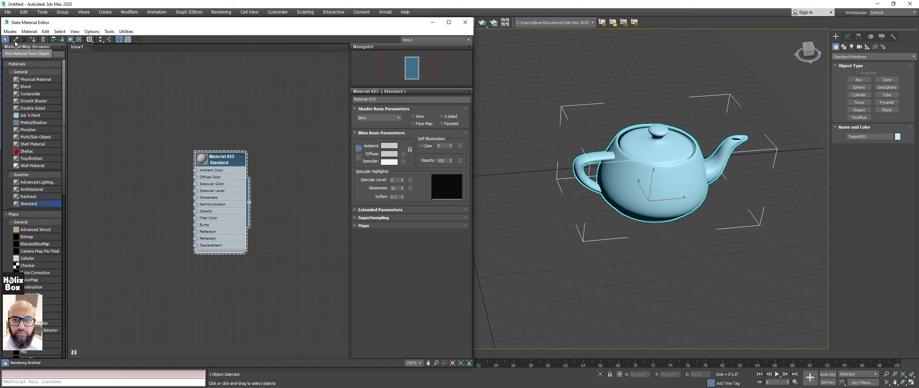
click(15, 40)
click(15, 40)
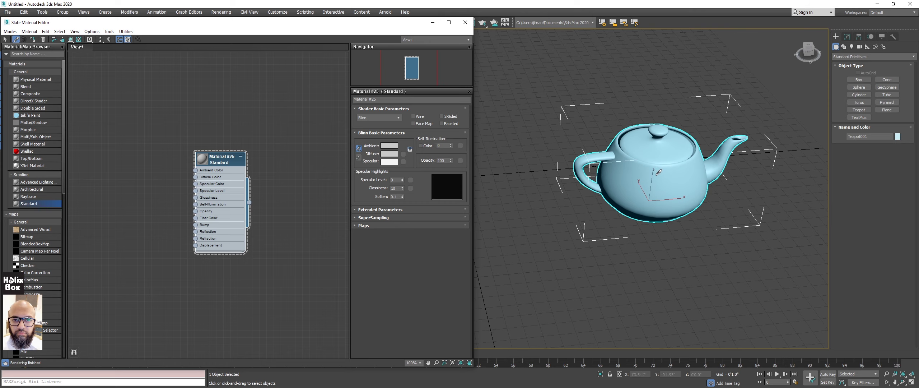
scroll(634, 166, up, 5)
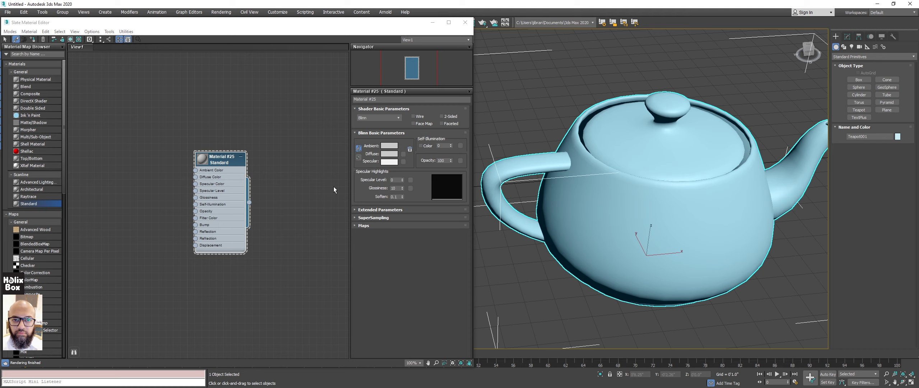
click(253, 147)
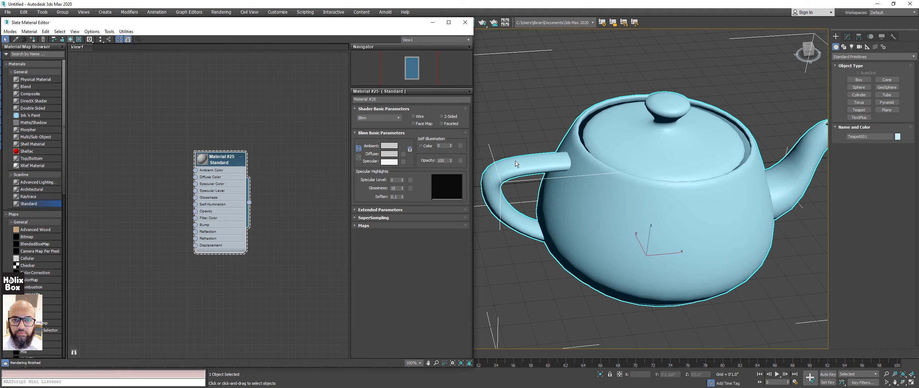
Step: Move the Material #25 node slightly up and assign it to the selected teapot
drag(213, 164, 205, 121)
right_click(205, 119)
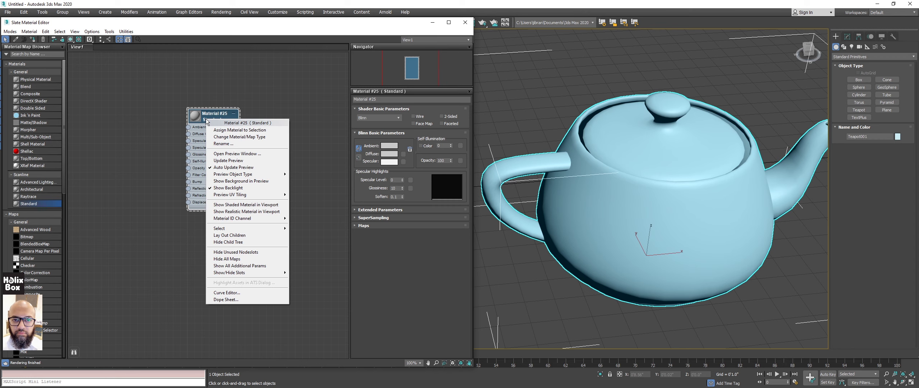
click(222, 130)
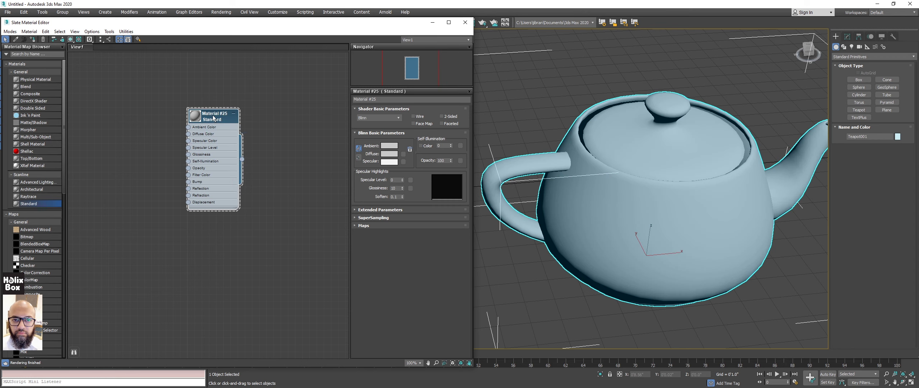
Step: Duplicate the Material #25 node and place the copy directly beneath the original
shift+drag(214, 118, 235, 249)
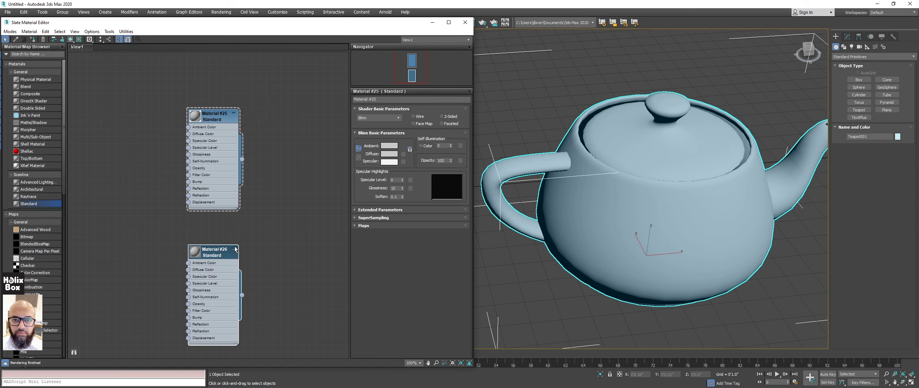
middle_drag(278, 233, 264, 197)
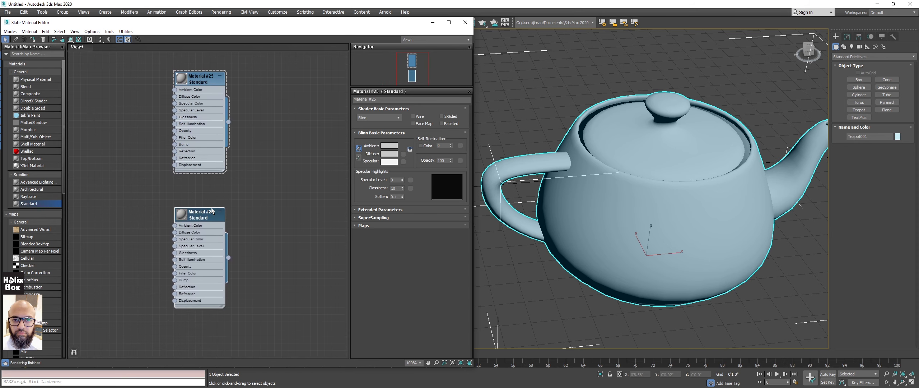
drag(198, 217, 199, 204)
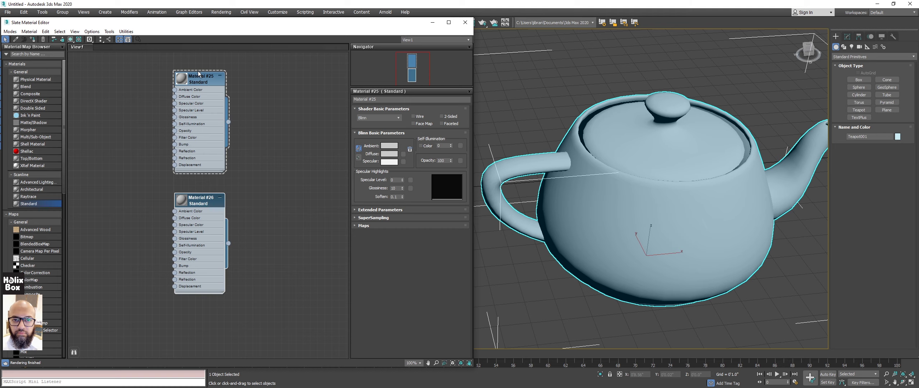
Step: Set the diffuse color of Material #25 to teal
click(198, 74)
click(204, 199)
click(391, 155)
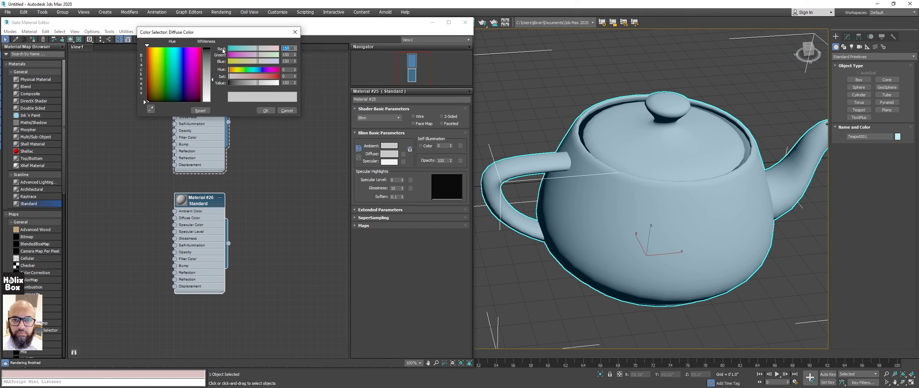
click(252, 69)
click(265, 77)
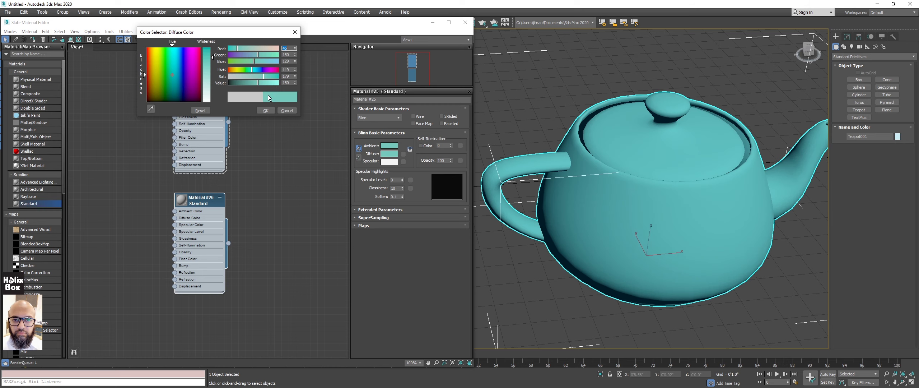
click(265, 111)
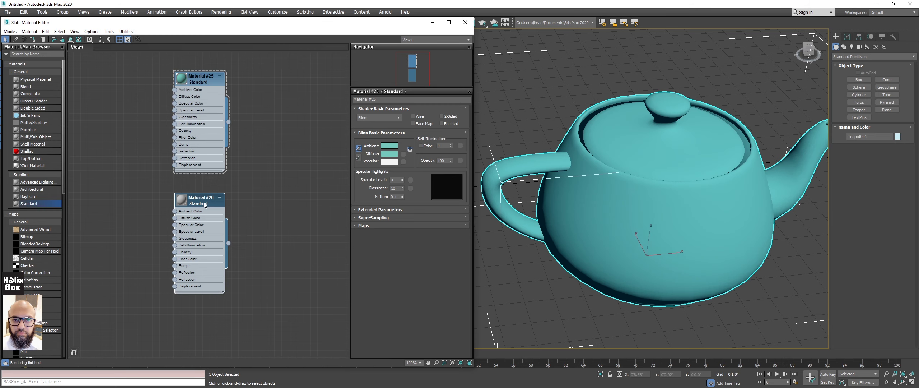
Step: Open the parameters of Material #26 and set its diffuse color to violet-blue
click(205, 205)
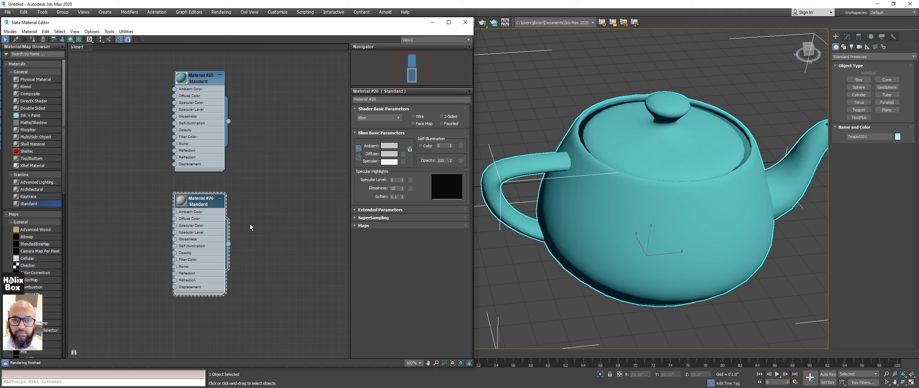
click(389, 153)
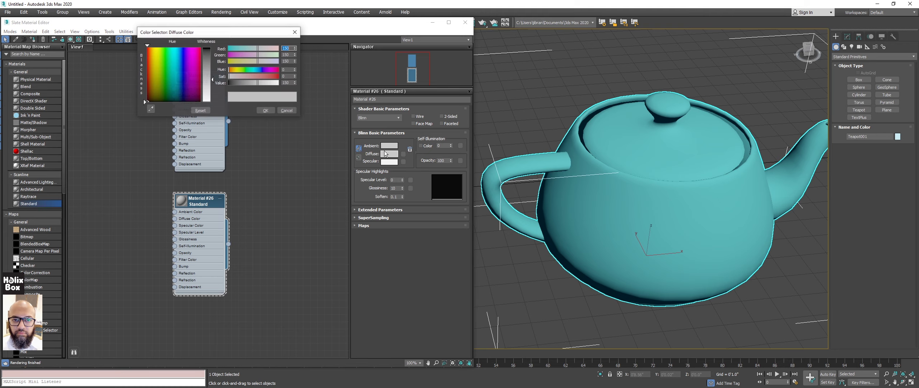
click(182, 55)
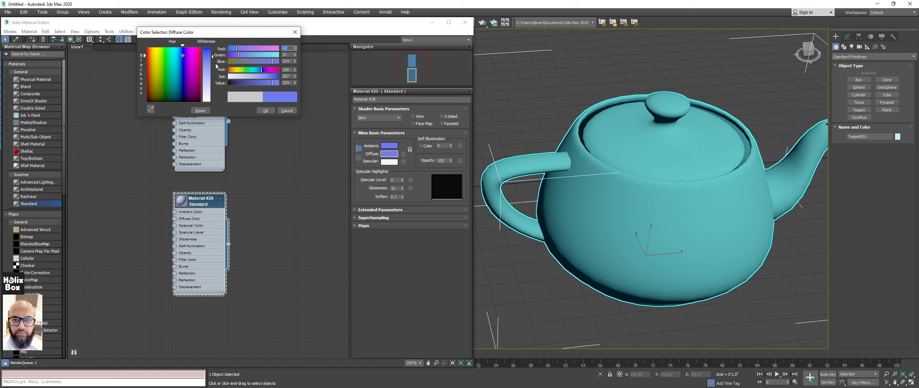
click(265, 110)
Step: Delete the Material #25 node from the material view, leaving free space above Material #26
middle_drag(290, 137, 222, 151)
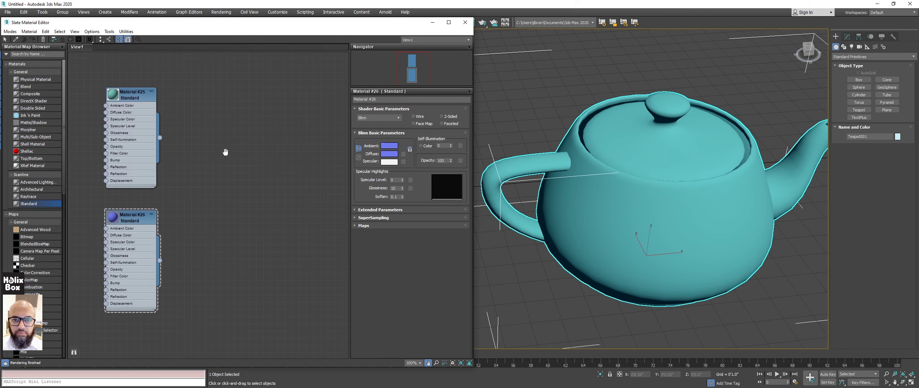
drag(80, 71, 214, 139)
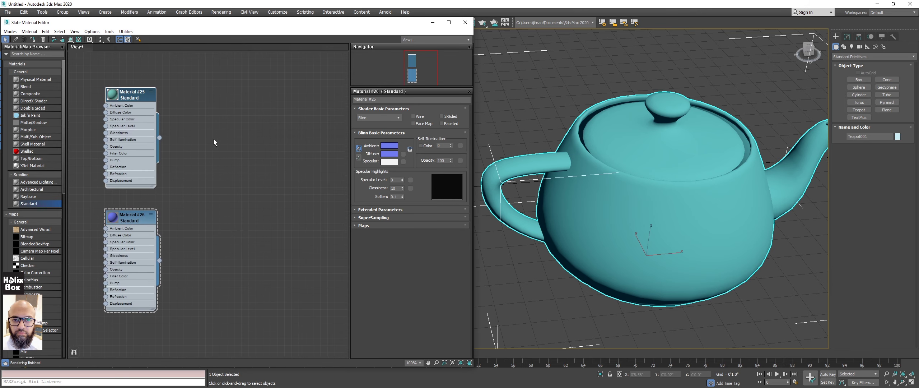
key(Delete)
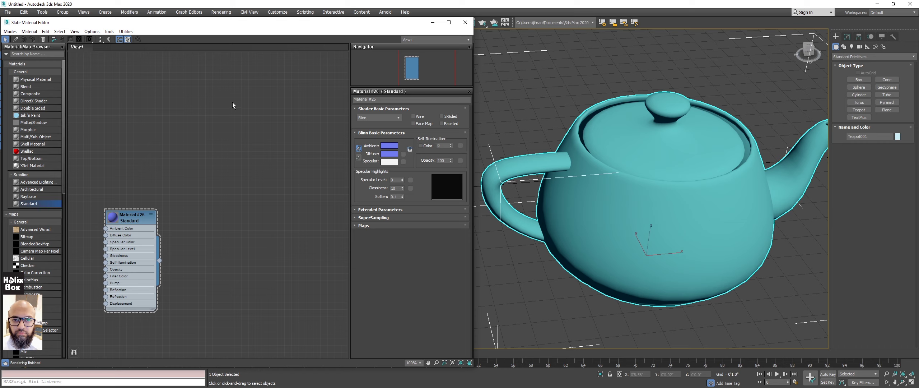
middle_drag(170, 165, 179, 197)
middle_drag(167, 111, 158, 137)
Step: Pick the material from the teapot into the material view and place its node above Material #26
click(15, 39)
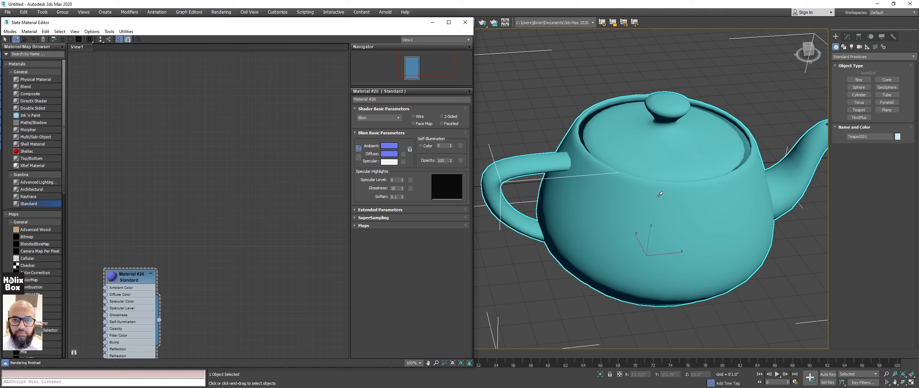
click(631, 195)
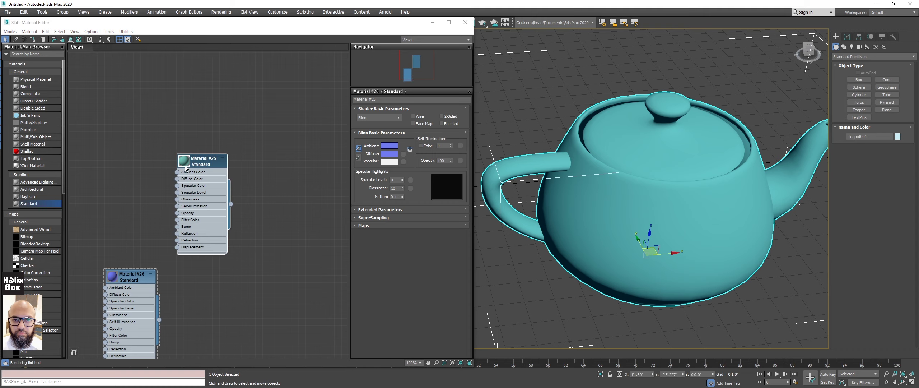
drag(186, 166, 115, 158)
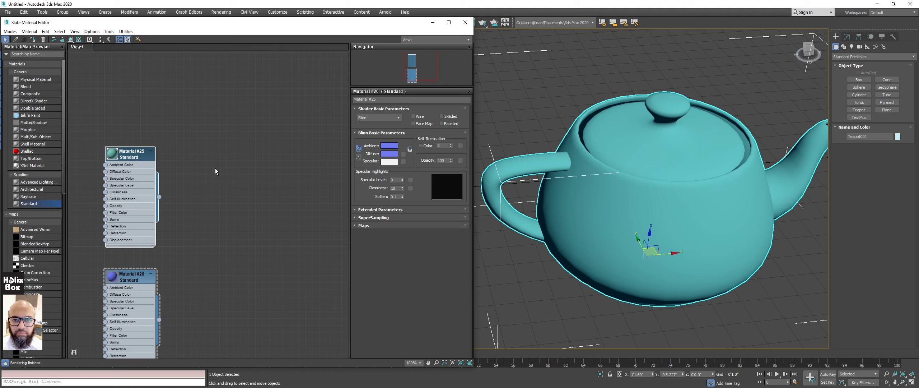
Step: Remove the picked Material #25 node from the material view
scroll(216, 167, down, 1)
middle_drag(254, 180, 129, 158)
middle_drag(150, 127, 285, 106)
drag(209, 79, 103, 151)
click(106, 150)
key(Delete)
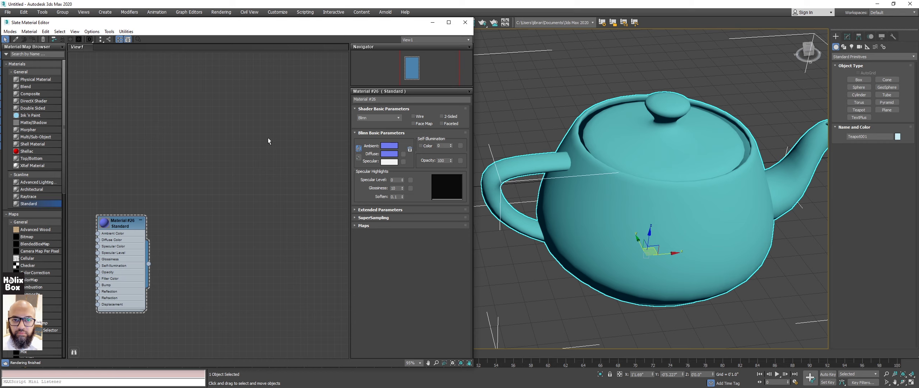
Step: Pick the teapot's material into the view again, place its node above Material #26 and open its parameters
middle_drag(290, 154, 263, 154)
key(q)
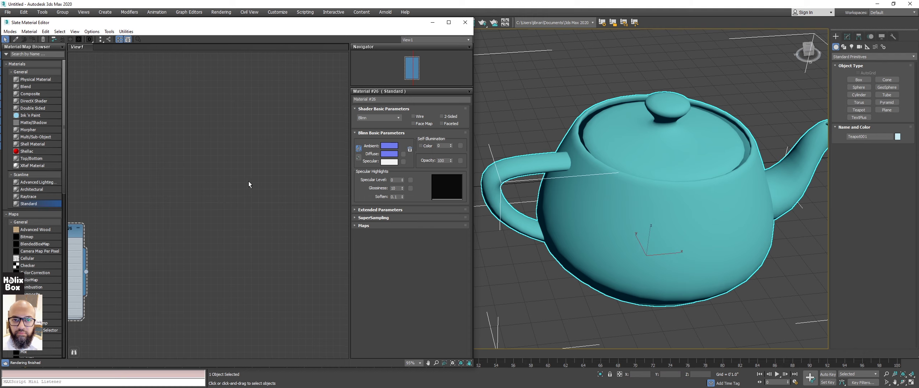
scroll(248, 182, up, 1)
click(695, 155)
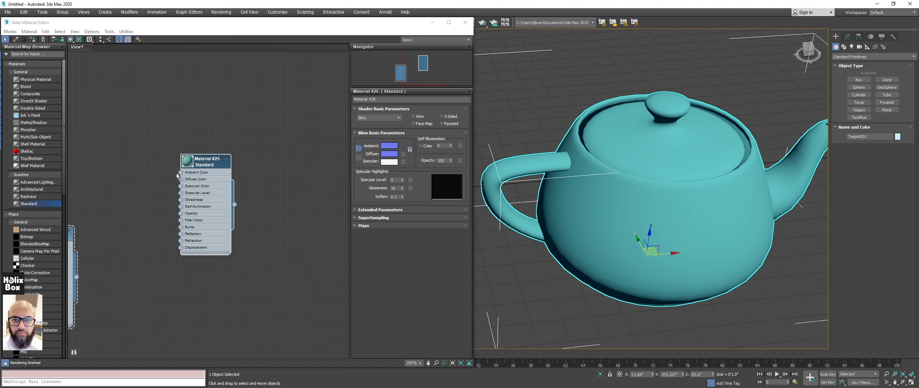
drag(203, 164, 103, 134)
middle_drag(119, 136, 181, 148)
drag(182, 151, 114, 132)
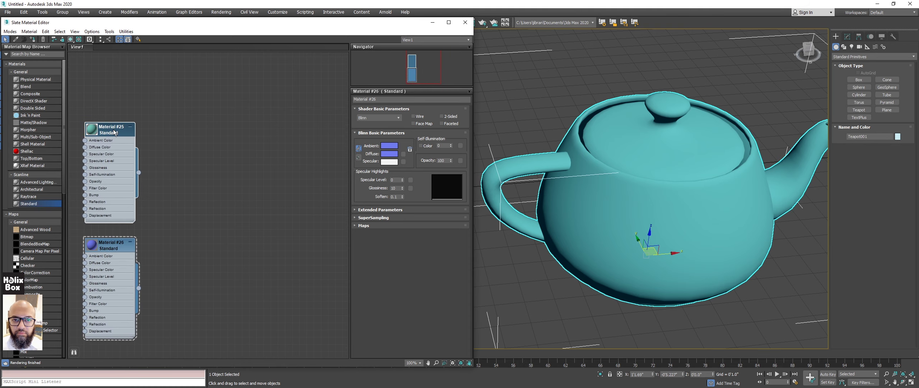
double_click(114, 132)
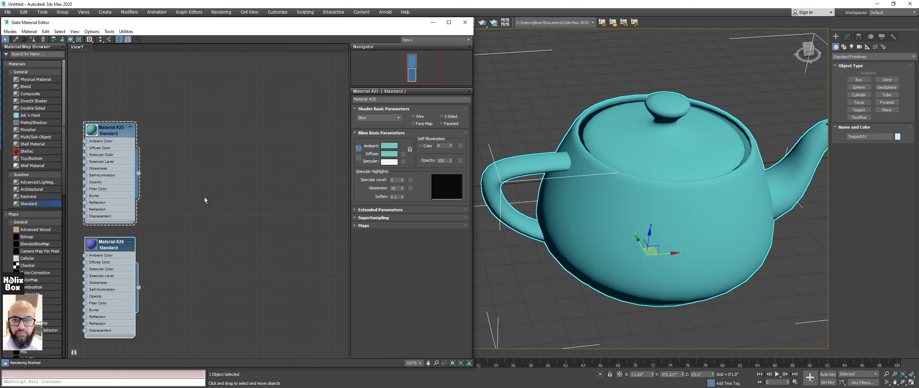
Step: Create a box standing on the ground beside the teapot's handle
middle_drag(589, 210, 640, 165)
middle_drag(537, 185, 619, 172)
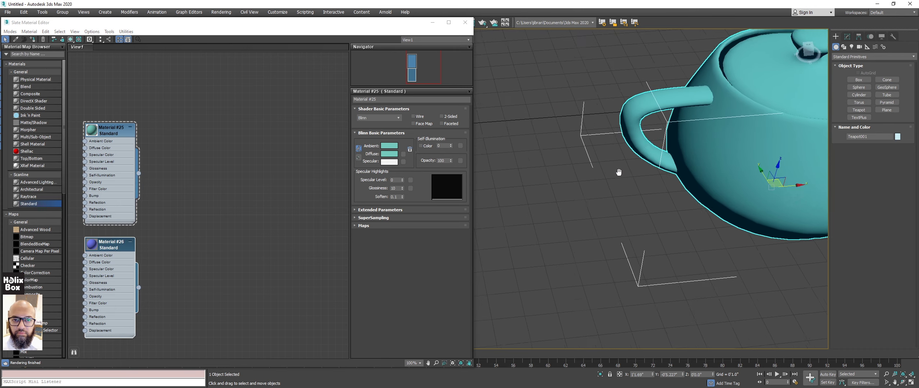
middle_drag(536, 149, 559, 152)
right_click(559, 150)
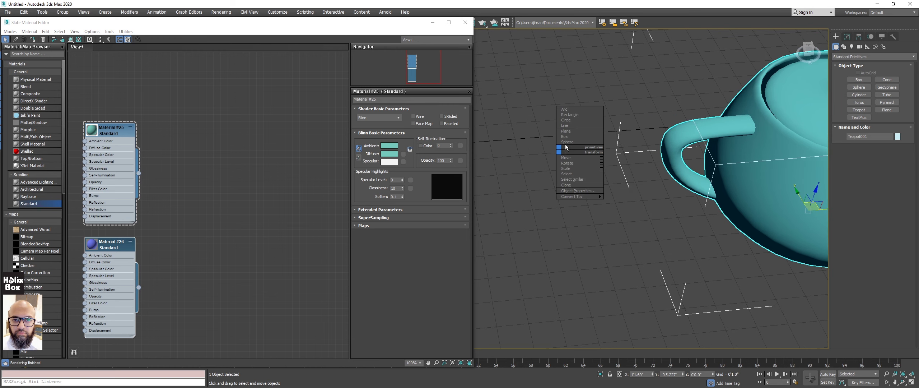
click(566, 137)
drag(557, 157, 518, 227)
click(518, 149)
right_click(555, 244)
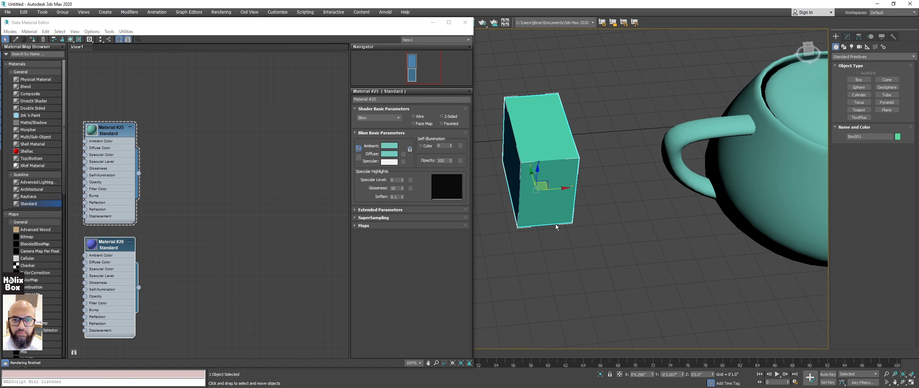
alt+middle_drag(556, 226, 586, 253)
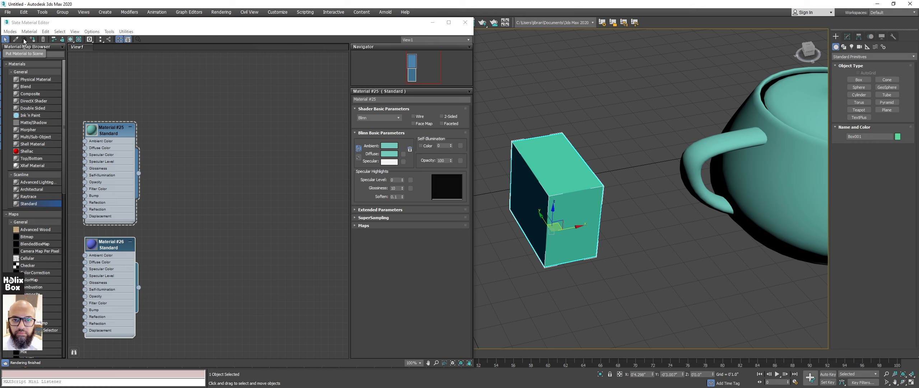
alt+middle_drag(632, 226, 585, 191)
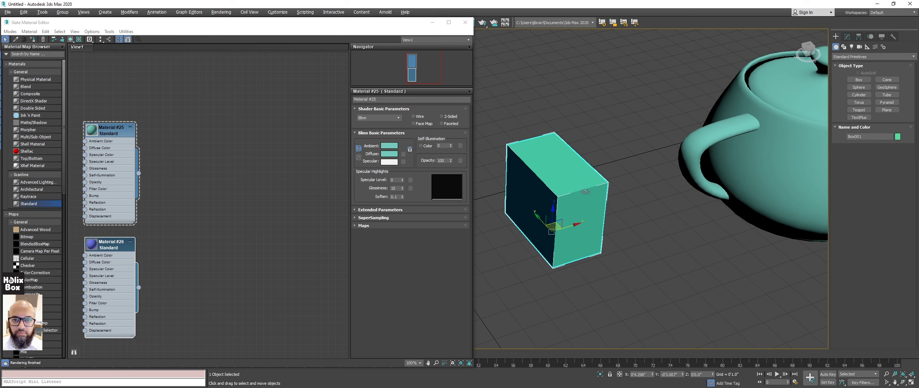
Step: Move the Material #26 node away from beneath Material #25 and assign Material #26 to the selected box
middle_drag(182, 176, 189, 180)
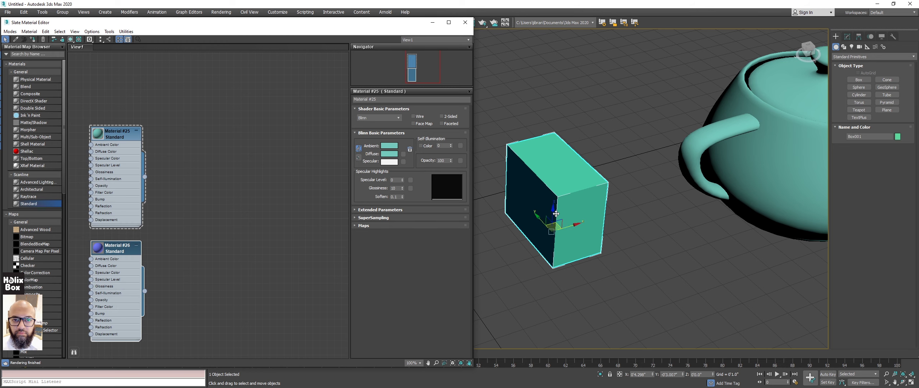
mouse_move(563, 201)
alt+middle_down()
mouse_move(563, 184)
mouse_move(563, 196)
alt+middle_up()
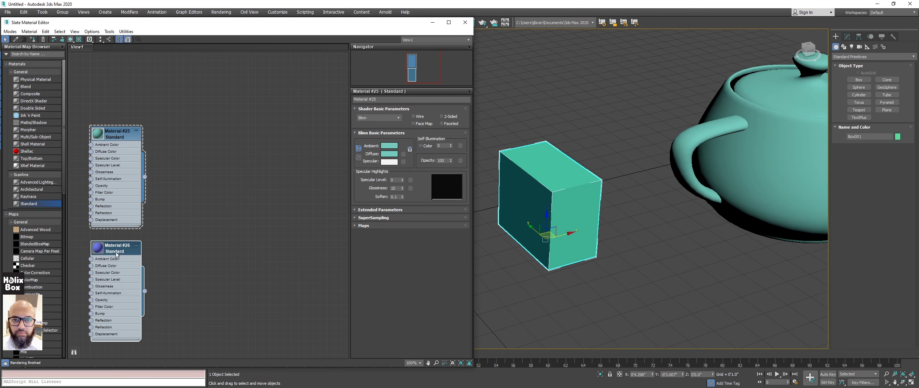
drag(125, 250, 190, 250)
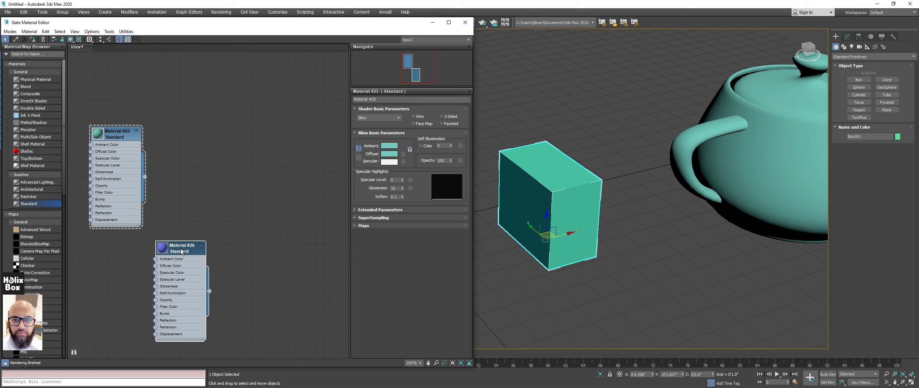
click(32, 39)
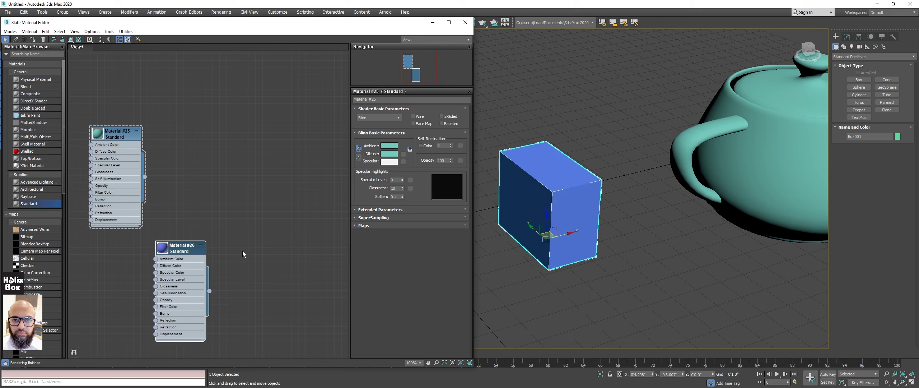
Step: Add a Checker map to the material view and place its node to the left of Material #25
middle_drag(231, 174, 188, 165)
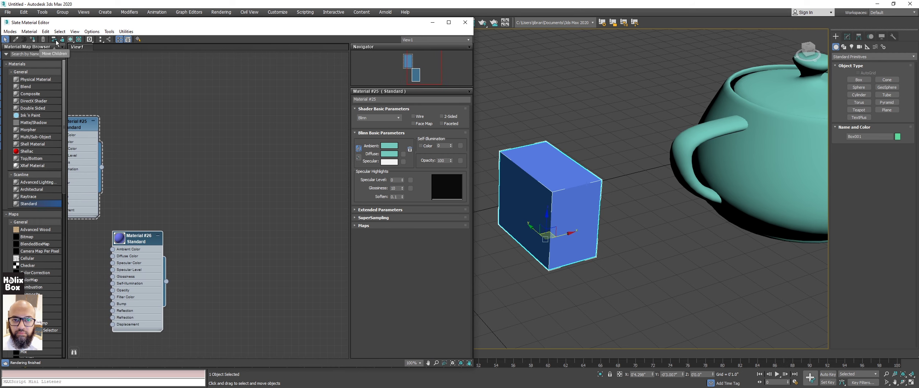
middle_drag(169, 153, 268, 131)
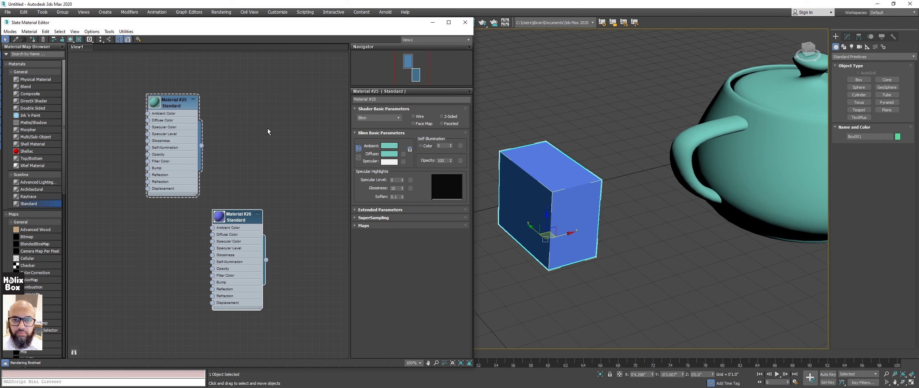
middle_drag(211, 133, 254, 128)
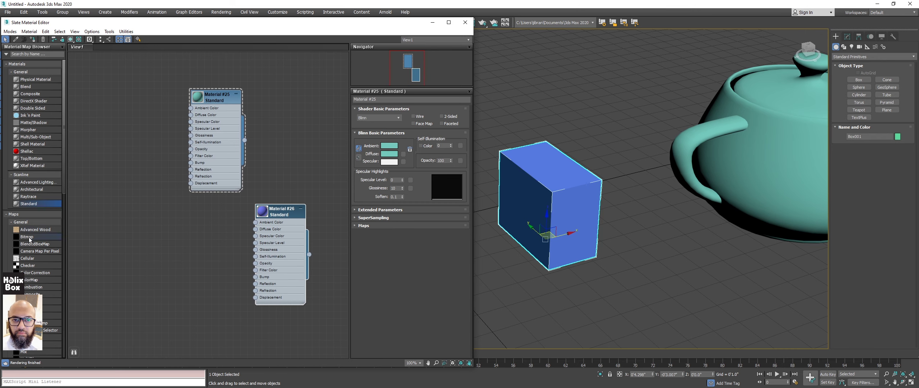
drag(23, 268, 101, 103)
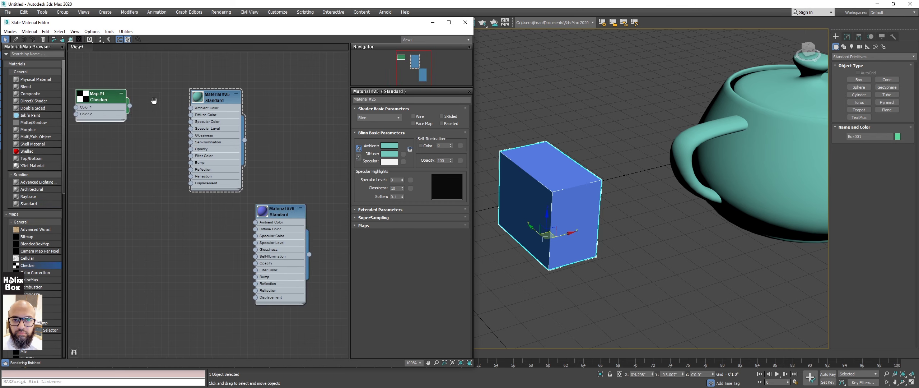
middle_drag(153, 101, 180, 116)
middle_drag(121, 148, 196, 121)
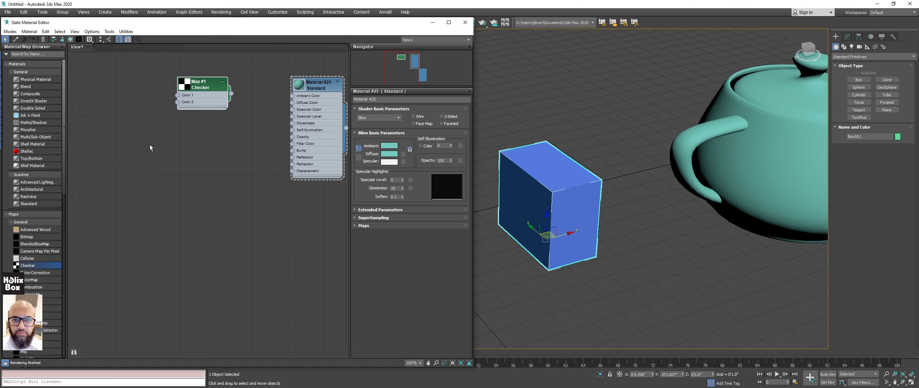
drag(206, 90, 213, 111)
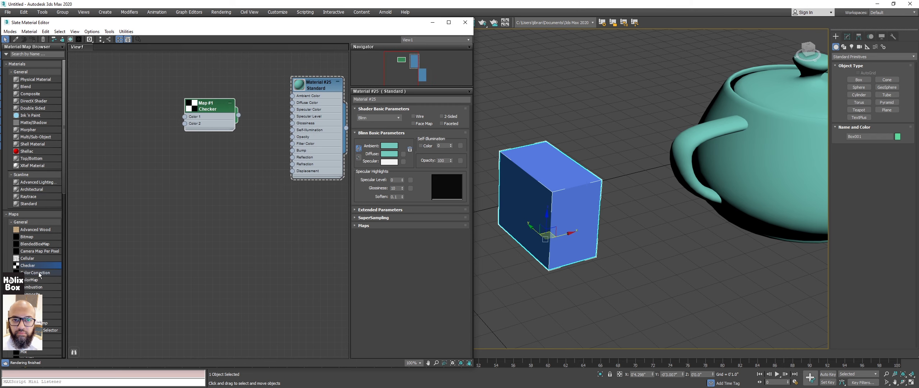
Step: Move the Checker node farther from Material #25, find the Mix map by searching "mix", and add it between the two nodes
scroll(38, 271, down, 4)
scroll(39, 265, down, 1)
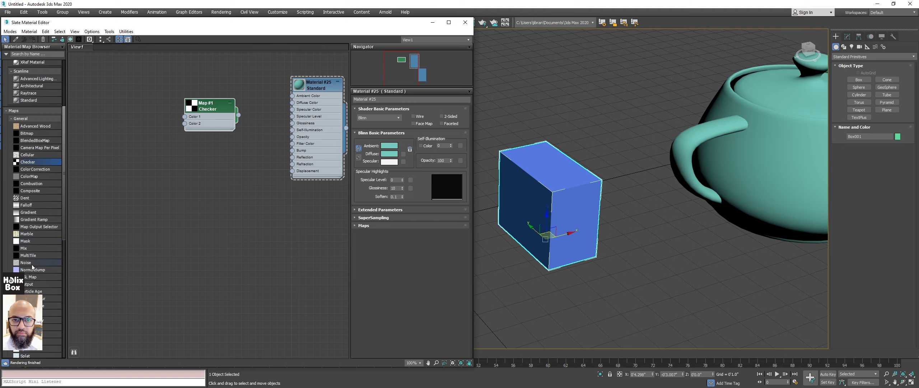
scroll(28, 266, down, 4)
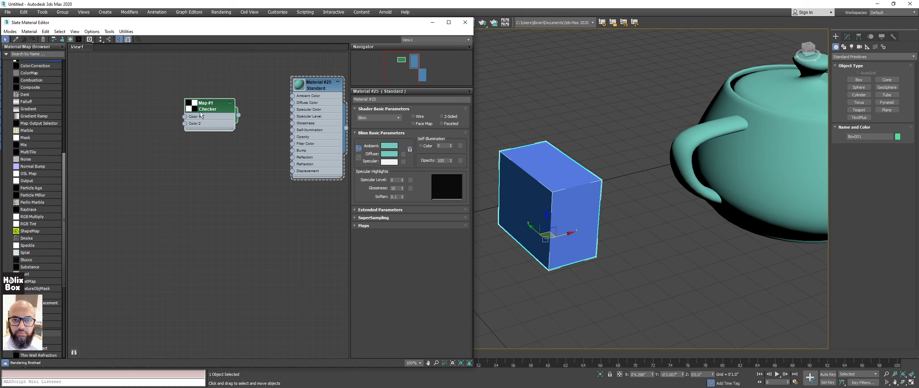
drag(200, 114, 158, 93)
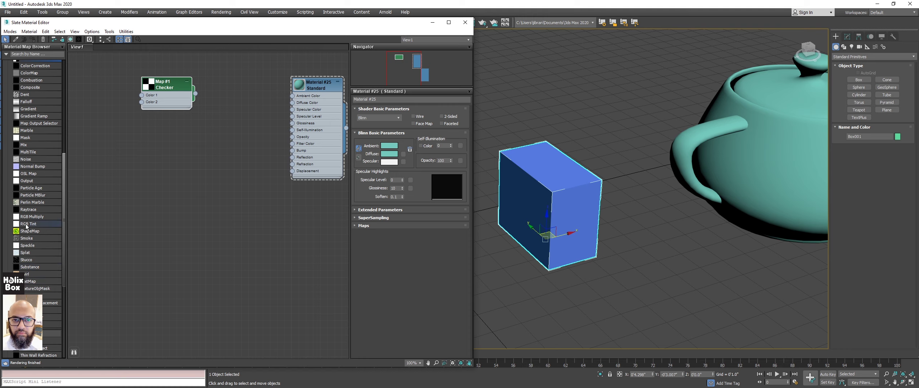
scroll(38, 185, up, 5)
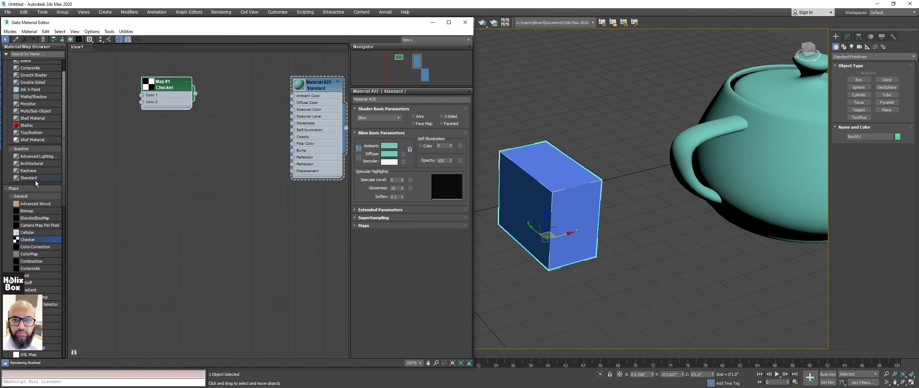
scroll(34, 225, down, 4)
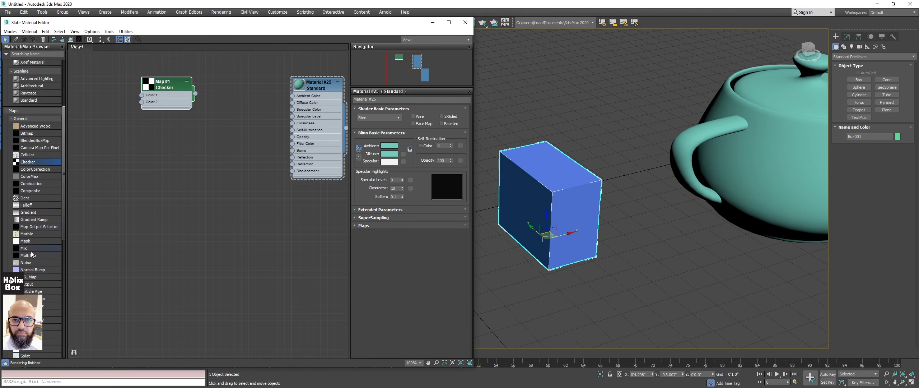
scroll(31, 254, up, 4)
click(32, 54)
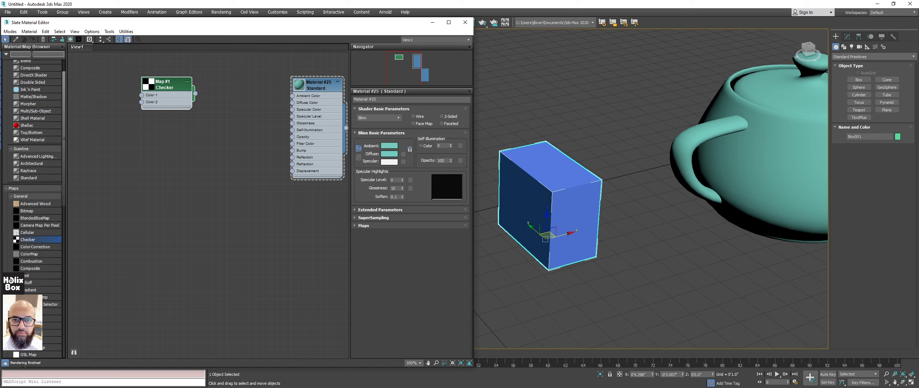
text(mix)
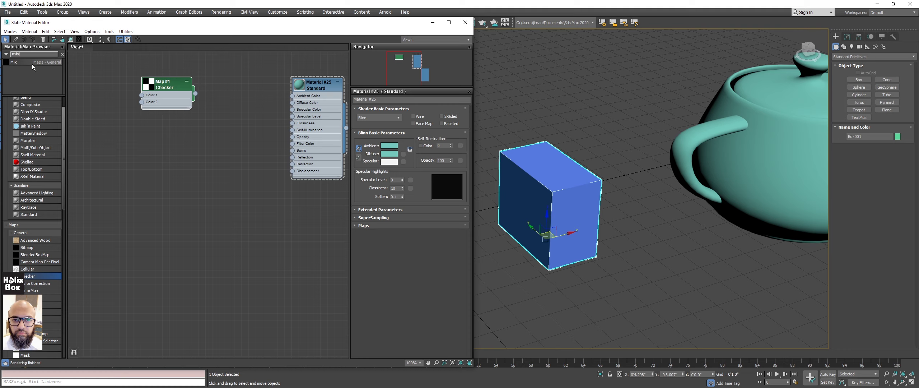
drag(39, 63, 234, 149)
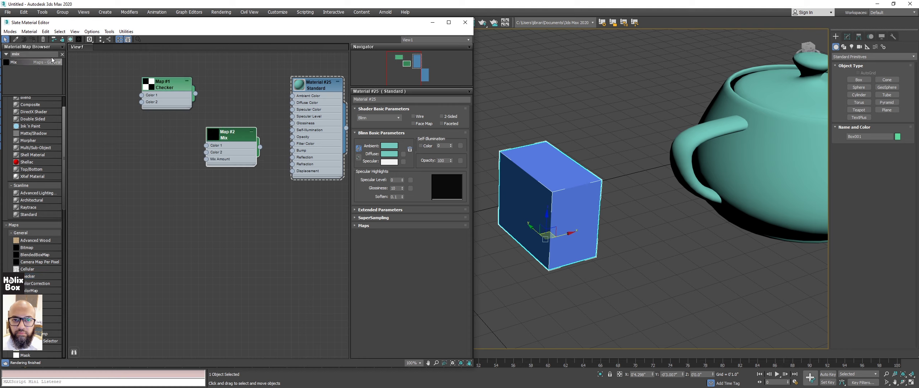
click(62, 54)
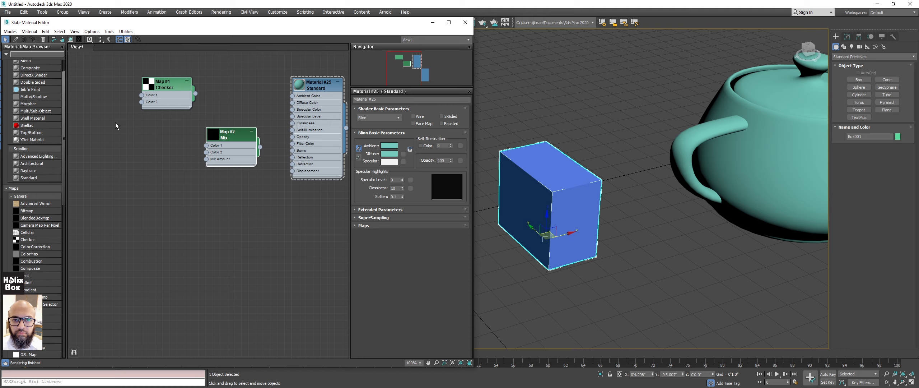
Step: Connect the Mix map to Material #25's Diffuse Color and the Checker map to the Mix map's Color 1
drag(239, 150, 293, 103)
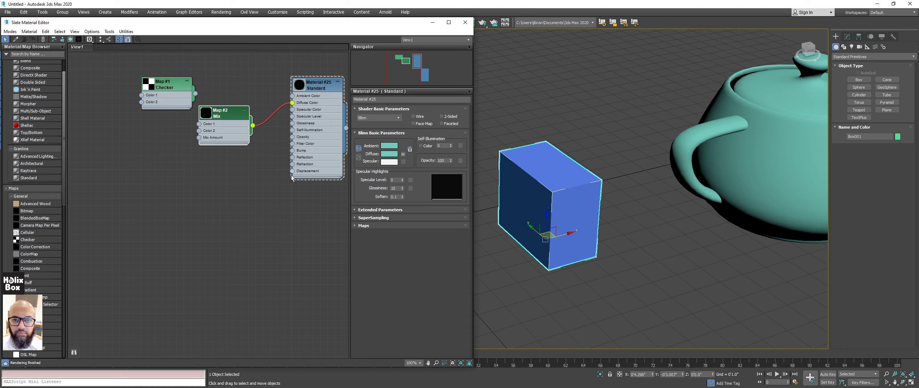
drag(181, 90, 199, 123)
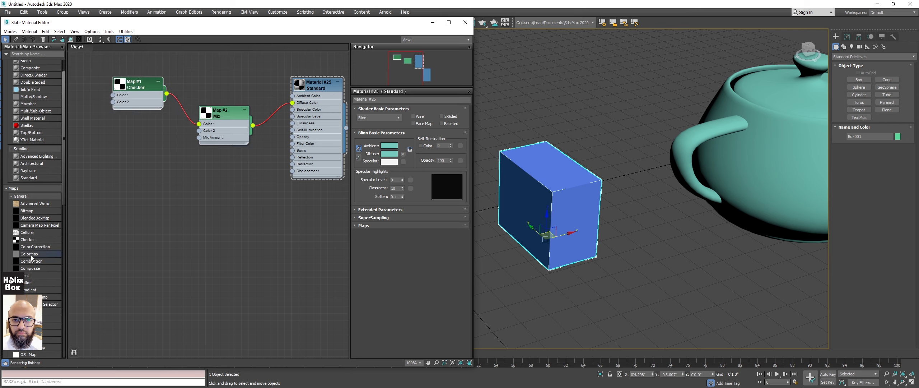
Step: Add a Tiles map below the Checker node and connect it to the Mix map's Color 2
scroll(31, 257, down, 10)
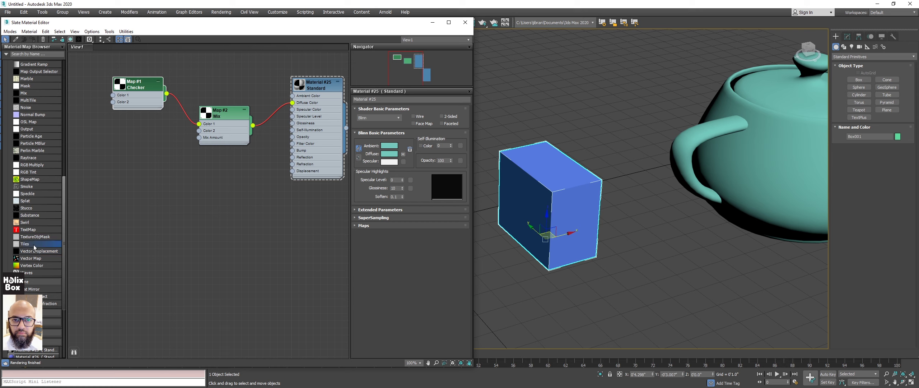
drag(34, 247, 102, 130)
drag(152, 143, 199, 131)
Step: Set the Mix map's Mix Amount to 50 and align the Checker node above the Tiles node
double_click(223, 113)
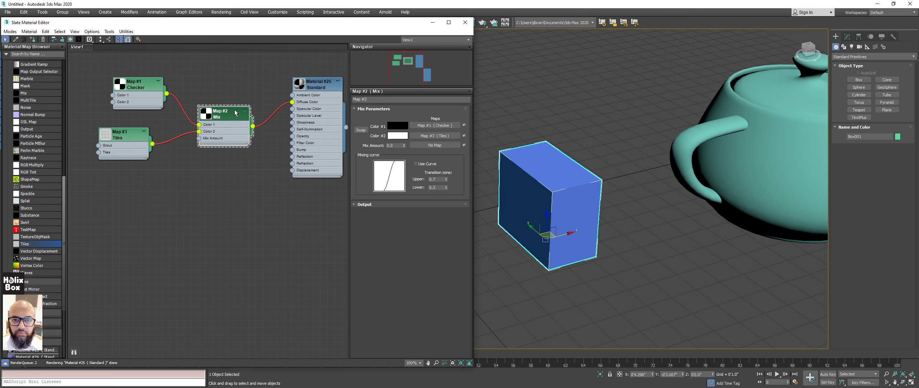
click(398, 146)
text(50)
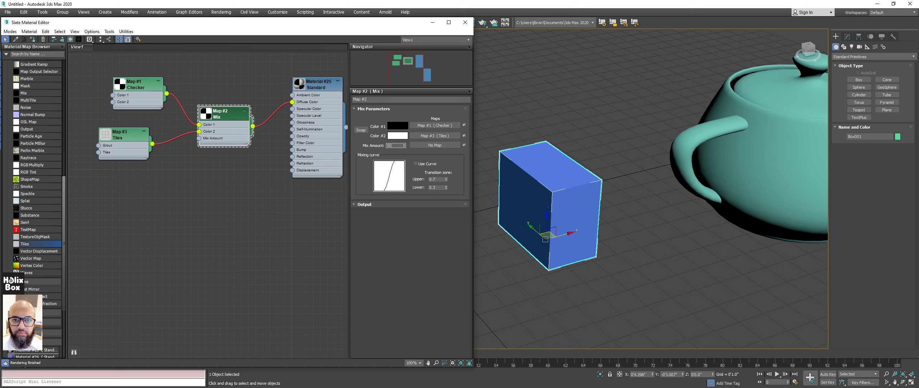
key(Return)
click(316, 90)
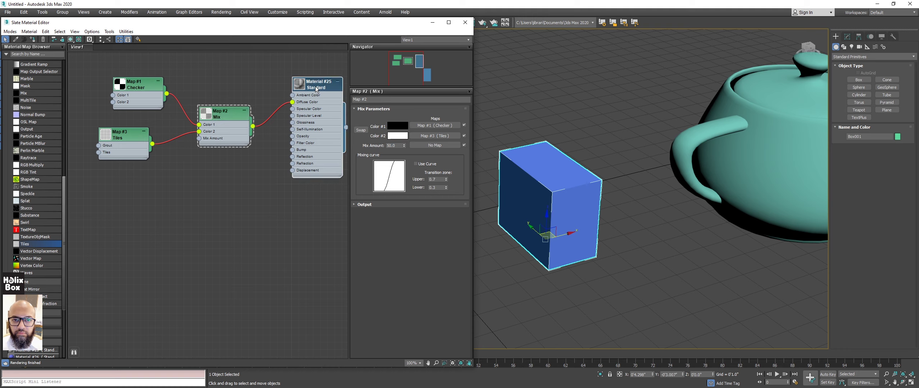
drag(144, 84, 130, 84)
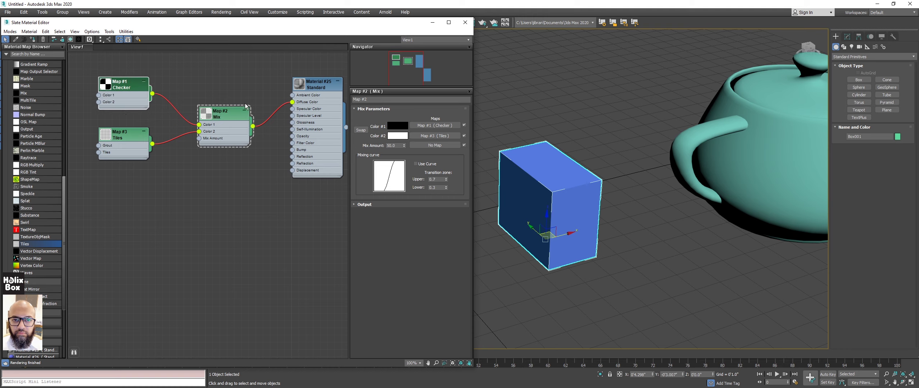
Step: Assign Material #25 with its mixed diffuse map to the selected box
scroll(316, 86, up, 2)
middle_drag(234, 90, 188, 102)
right_click(268, 96)
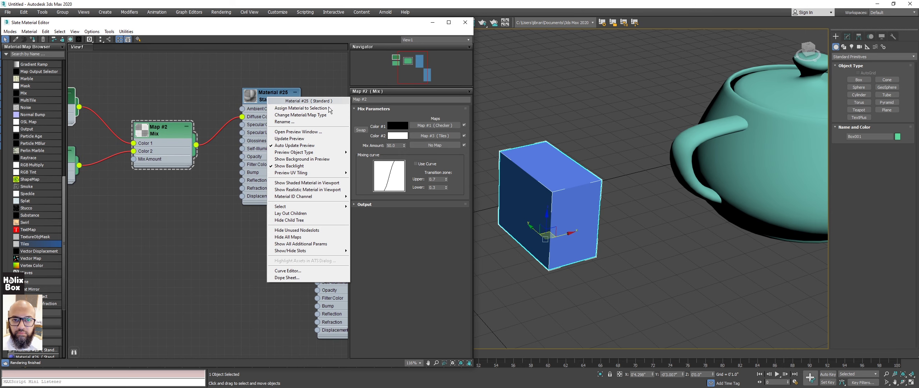
click(289, 108)
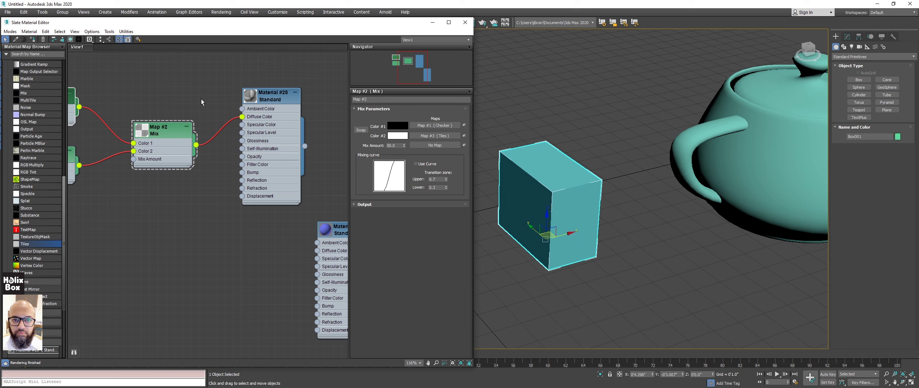
right_click(268, 98)
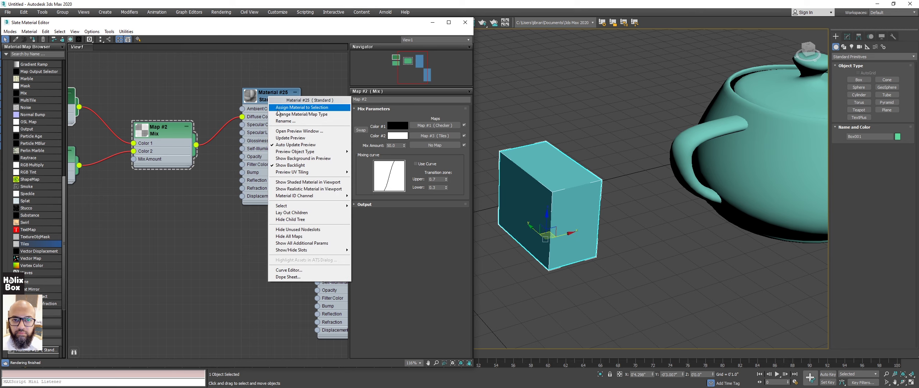
click(237, 99)
right_click(280, 97)
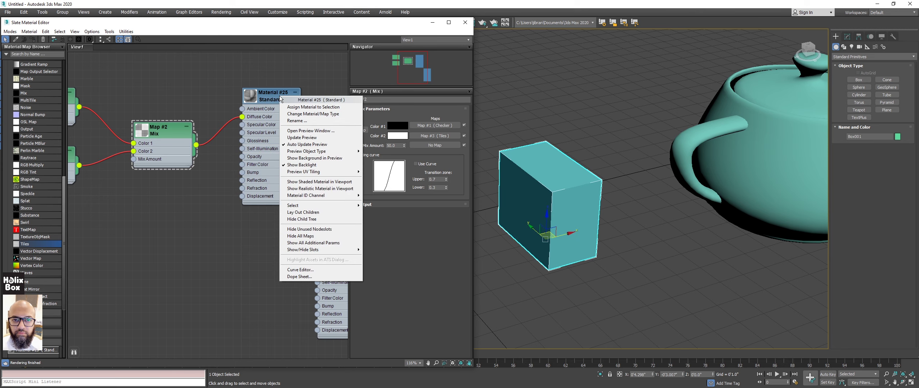
click(541, 190)
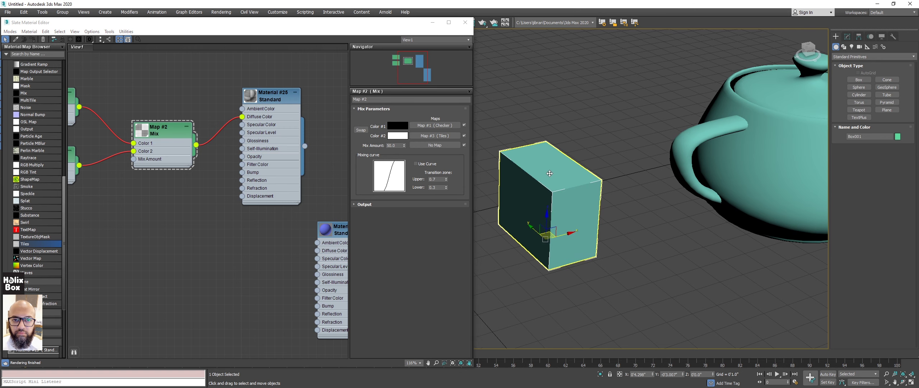
Step: Enable shaded viewport display for Material #25 to show its mixed diffuse map on the box and teapot
alt+middle_drag(542, 190, 610, 155)
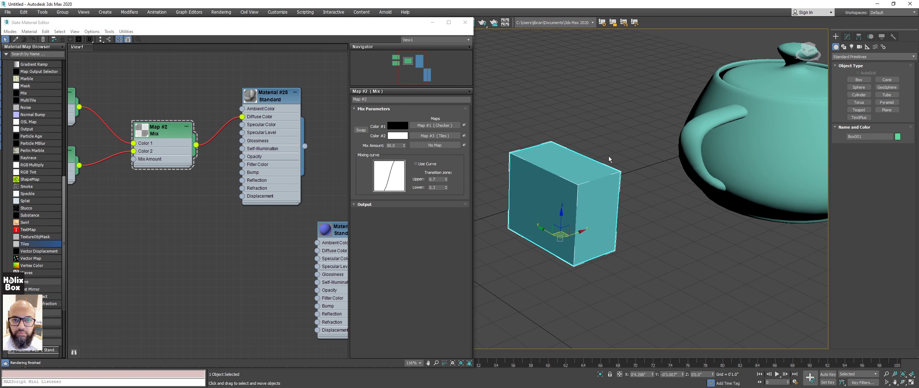
click(882, 37)
alt+middle_drag(589, 180, 570, 188)
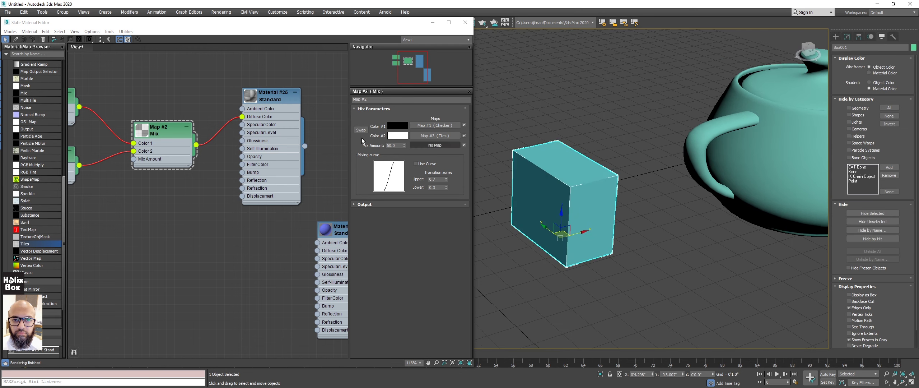
click(265, 99)
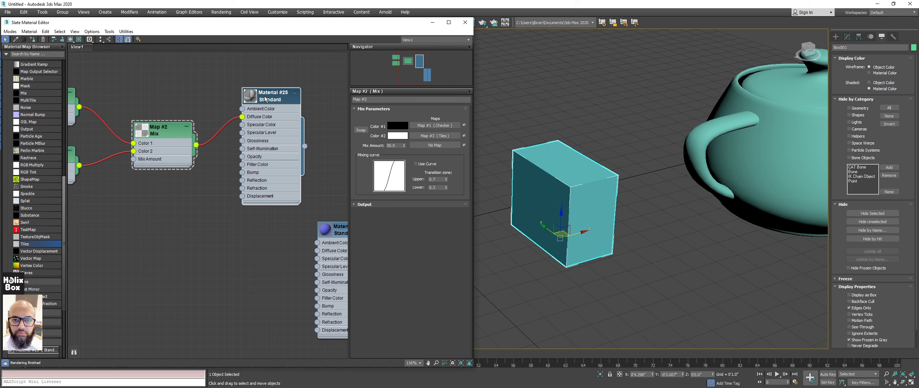
click(70, 40)
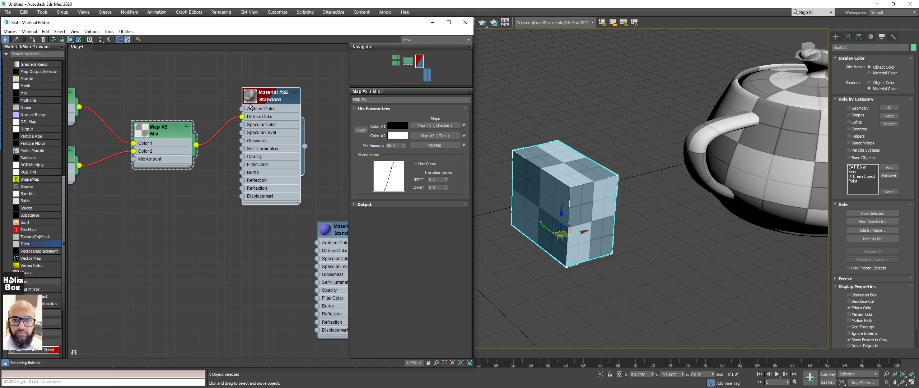
alt+middle_drag(610, 201, 600, 207)
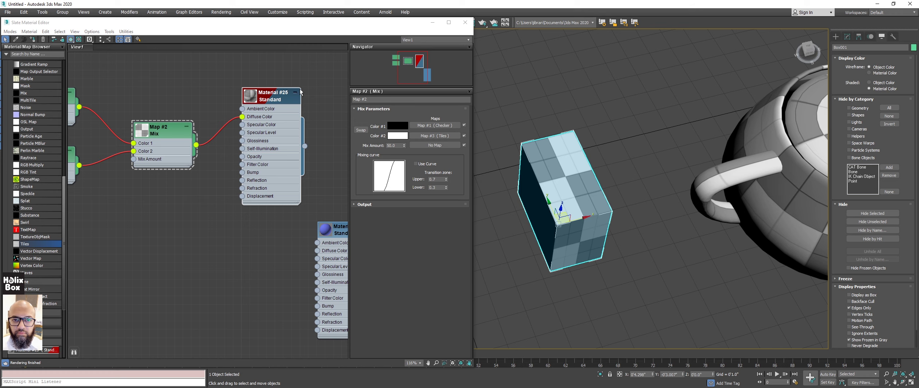
middle_drag(298, 138, 270, 125)
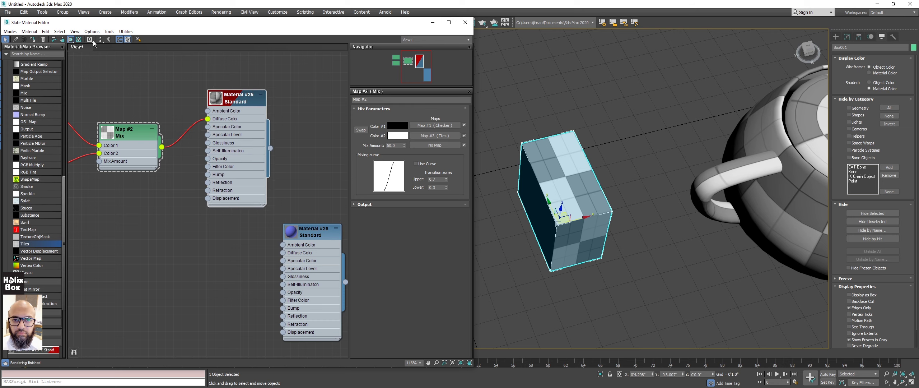
Step: Turn Material #25's shaded viewport display off and back on to compare the box and teapot
click(73, 40)
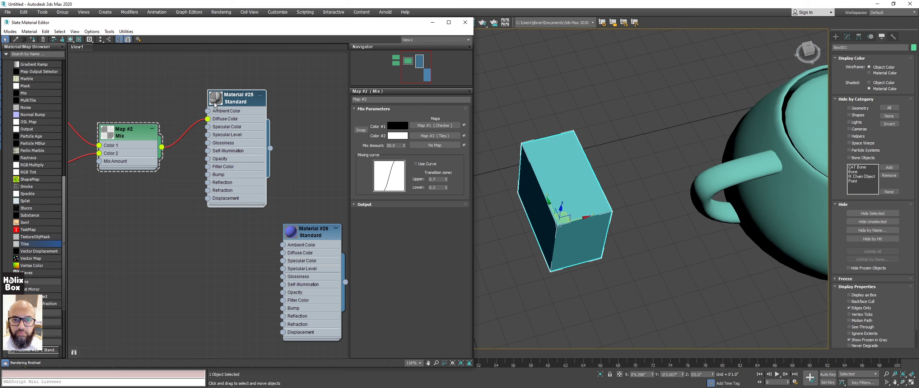
middle_drag(780, 196, 647, 198)
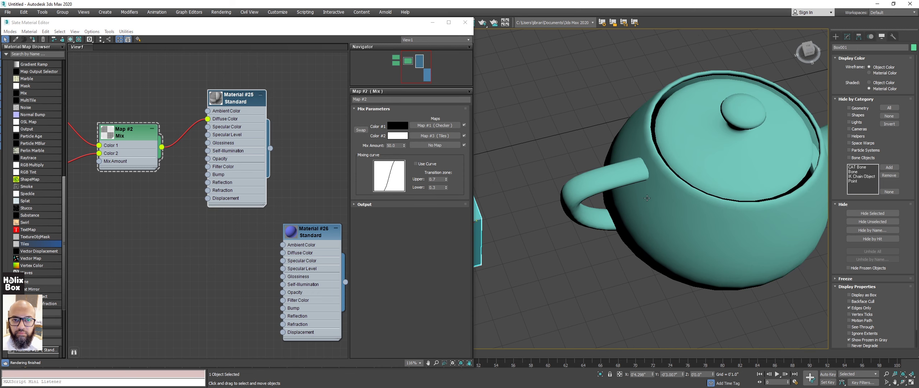
scroll(647, 198, down, 5)
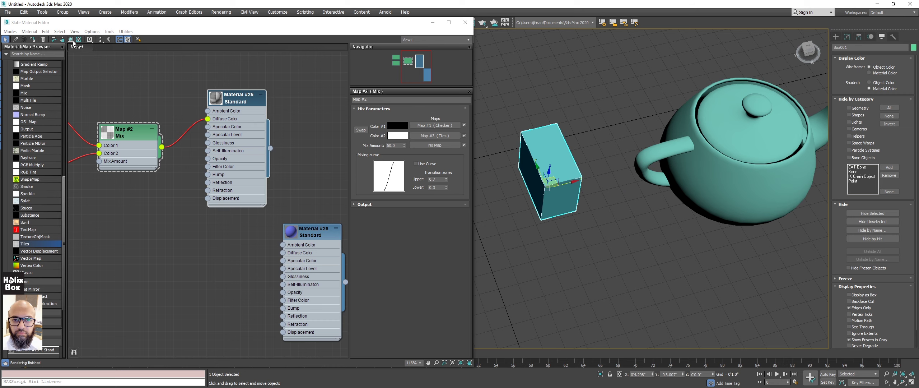
middle_drag(141, 116, 184, 127)
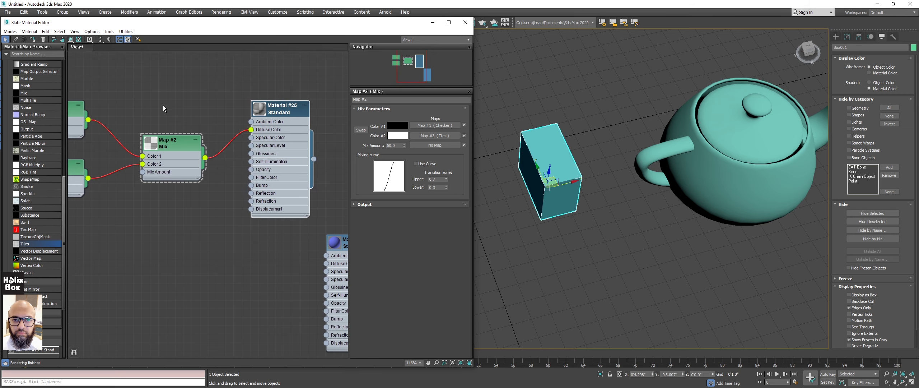
click(72, 40)
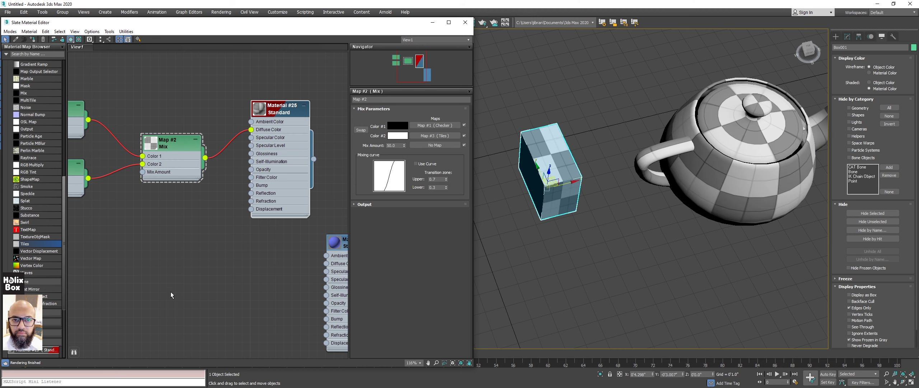
Step: Add a Bitmap map to the node view and browse to the D: drive for its image file
scroll(36, 132, up, 10)
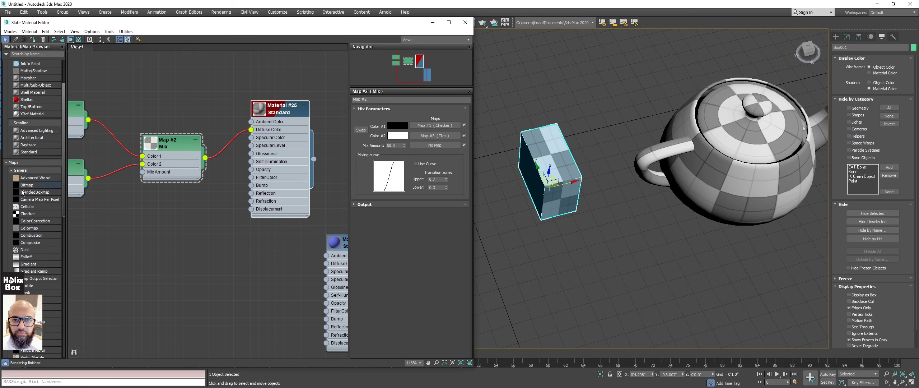
drag(25, 187, 226, 201)
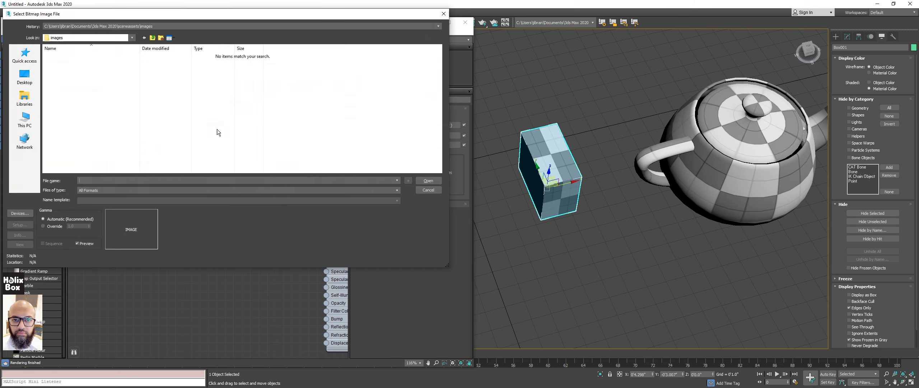
click(152, 38)
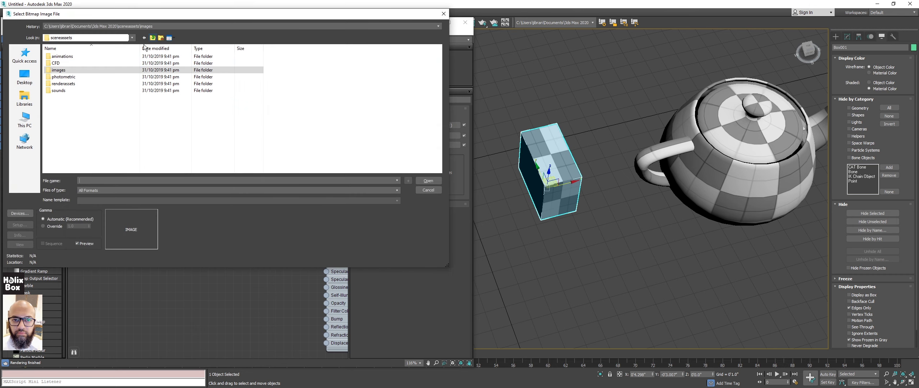
click(152, 38)
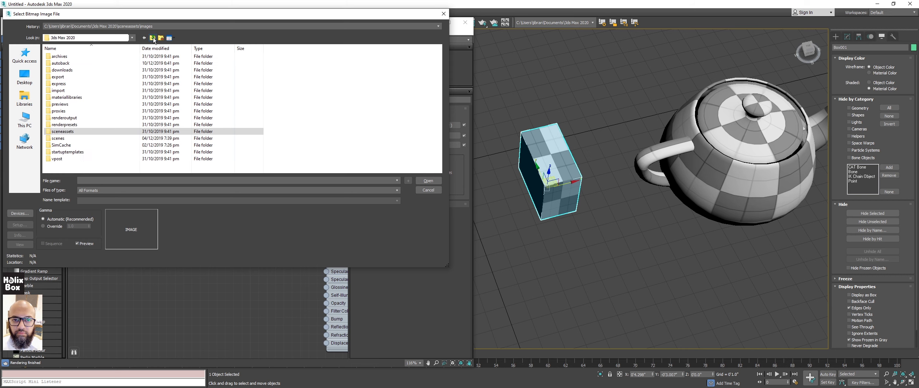
click(152, 37)
click(153, 38)
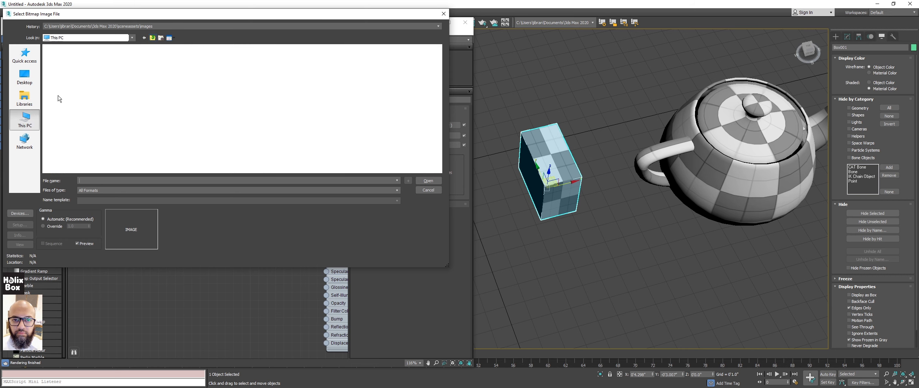
click(229, 111)
double_click(229, 112)
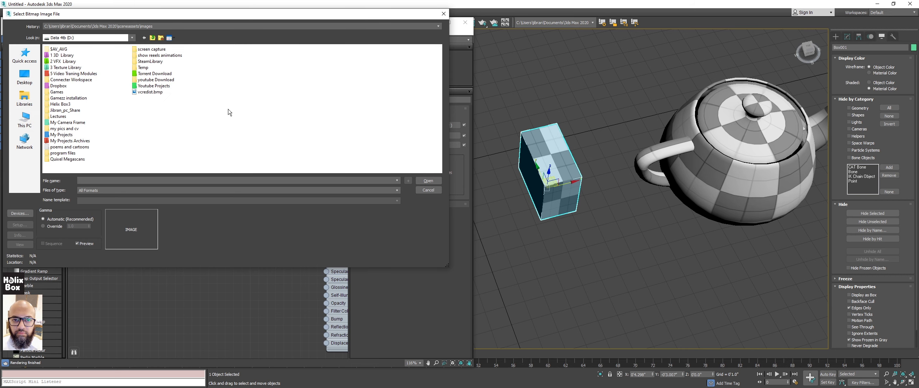
Step: Load a tile texture from the Tile_maps folder, inside Tiles in the texture library's categorized textures, as the bitmap image
double_click(67, 67)
double_click(76, 93)
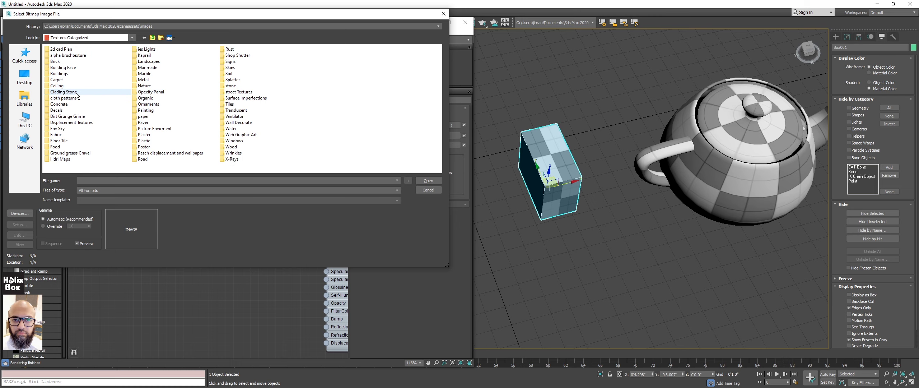
click(154, 103)
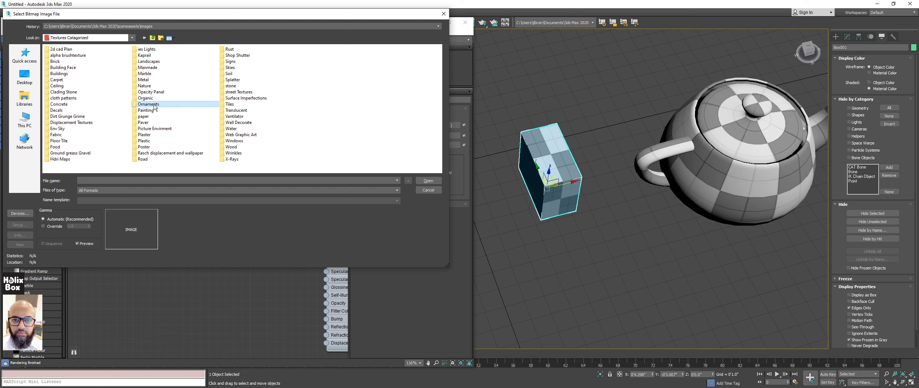
double_click(229, 105)
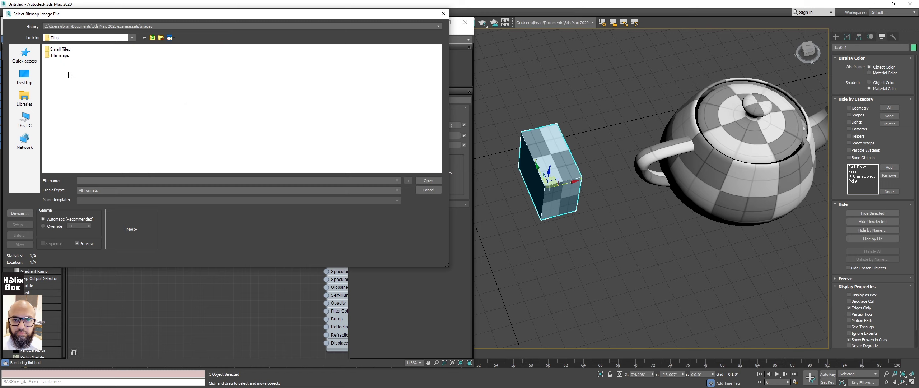
click(67, 56)
double_click(66, 56)
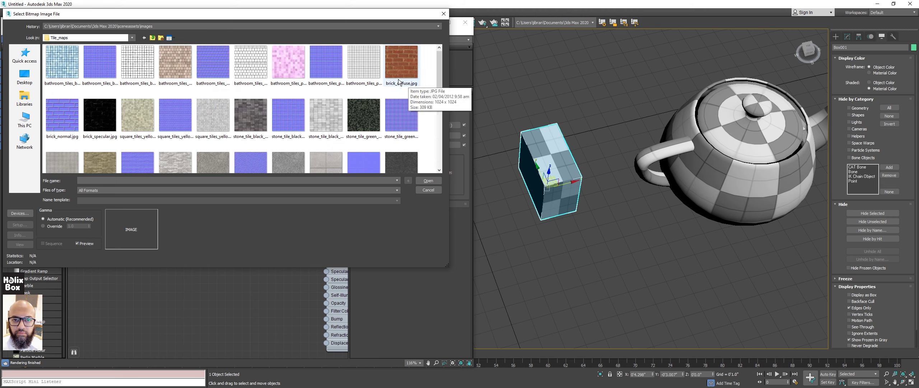
double_click(303, 164)
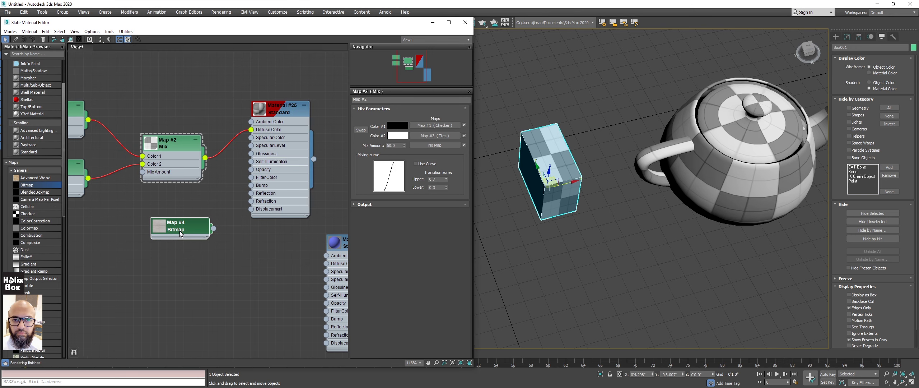
Step: Connect the Bitmap map to Material #25's Diffuse Color and inspect the tile texture on the teapot
drag(180, 234, 251, 129)
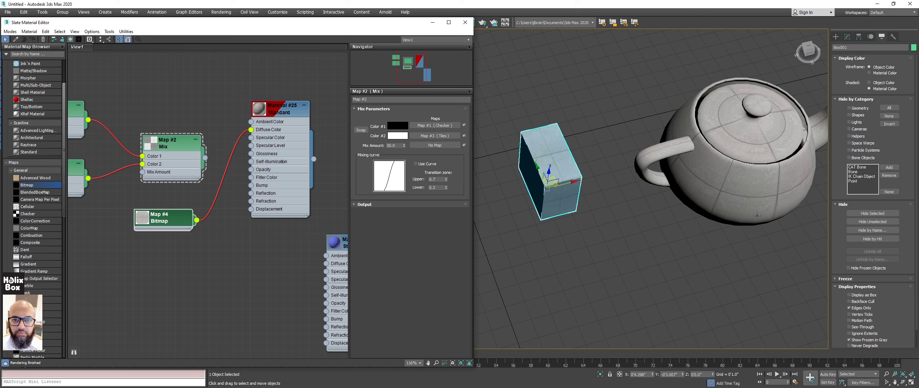
alt+middle_drag(757, 216, 643, 179)
scroll(611, 195, up, 3)
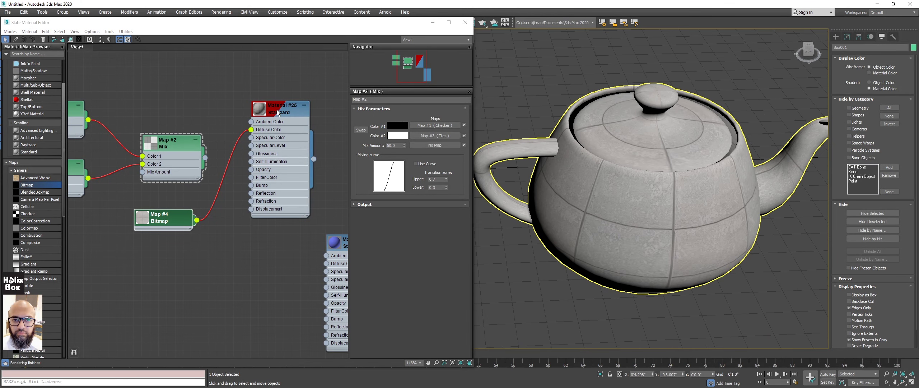
Step: Show the Bitmap map itself in the viewport instead of the full Material #25
click(161, 217)
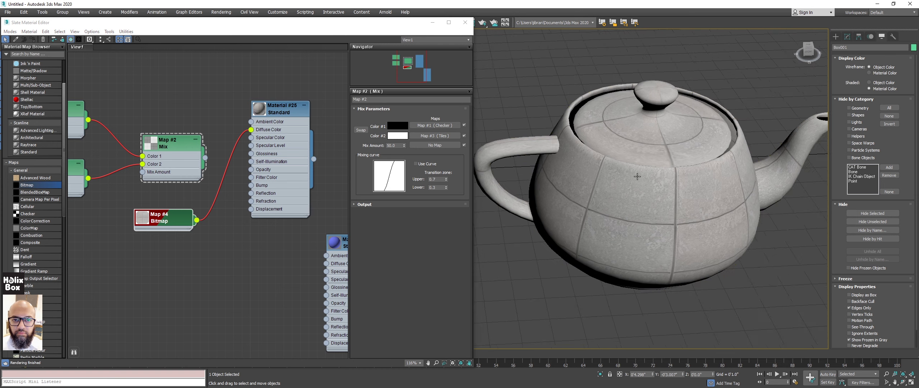
scroll(638, 176, down, 6)
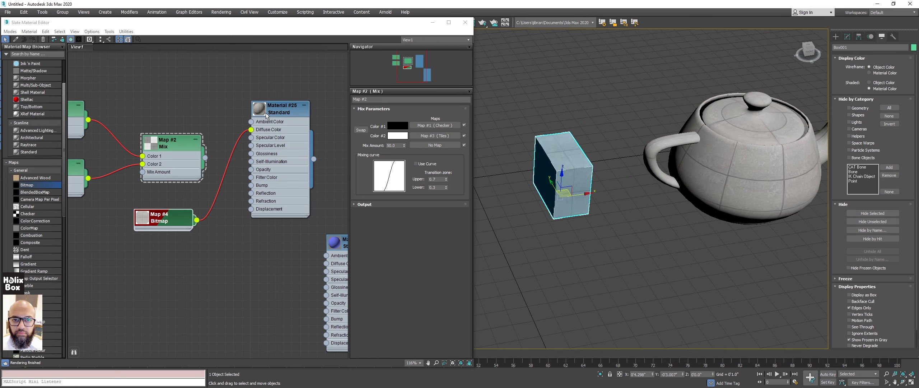
click(275, 112)
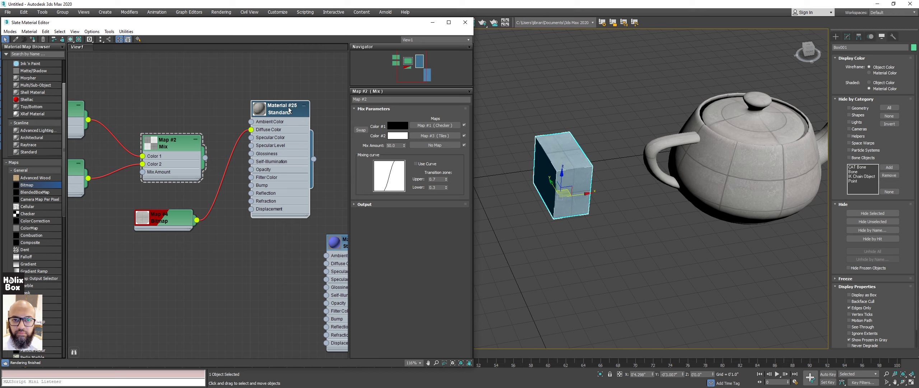
Step: Turn off the Bitmap map's viewport display and show the shaded Material #25 in the viewport
click(161, 225)
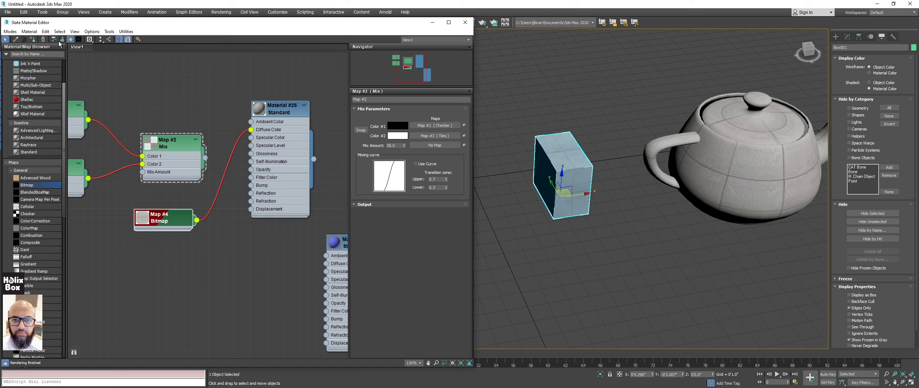
click(71, 39)
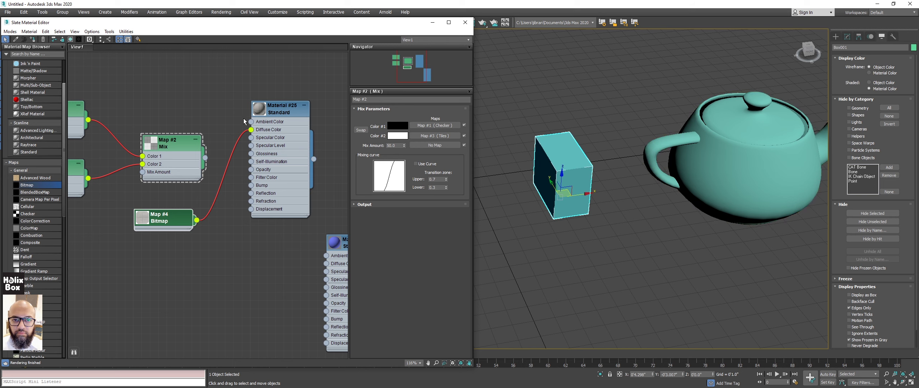
click(298, 116)
click(70, 39)
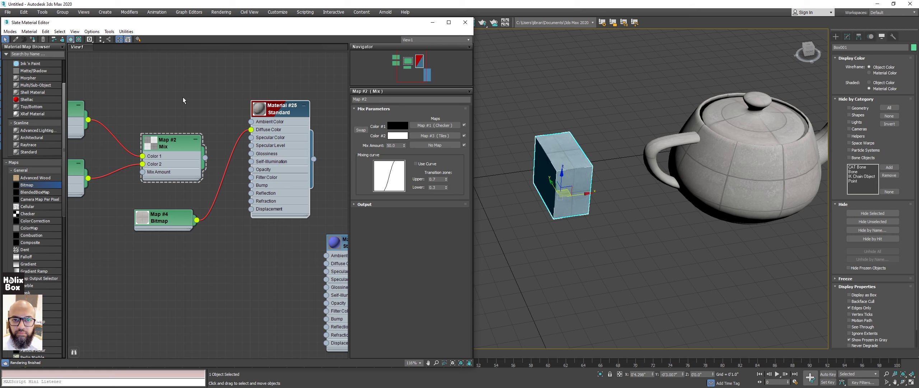
Step: Select the Checker, Tiles and Mix map nodes together, and return the selection to Material #25
middle_drag(206, 95, 280, 76)
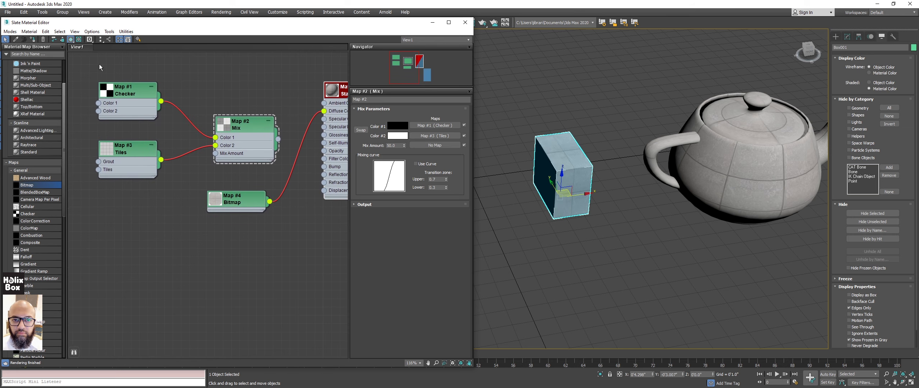
drag(81, 78, 278, 190)
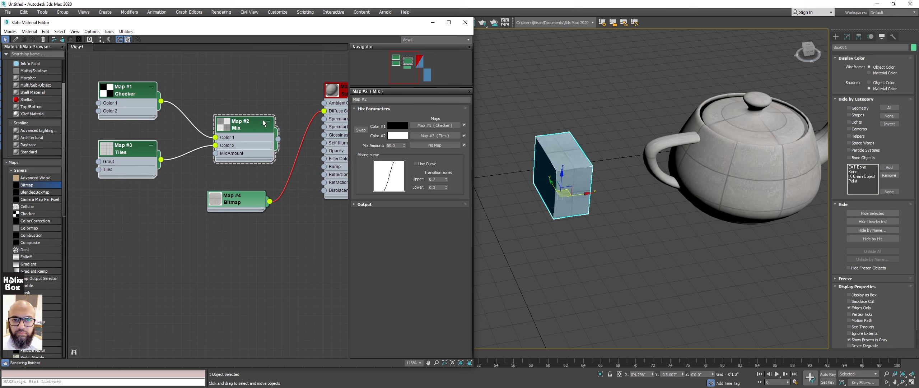
middle_drag(244, 69, 175, 93)
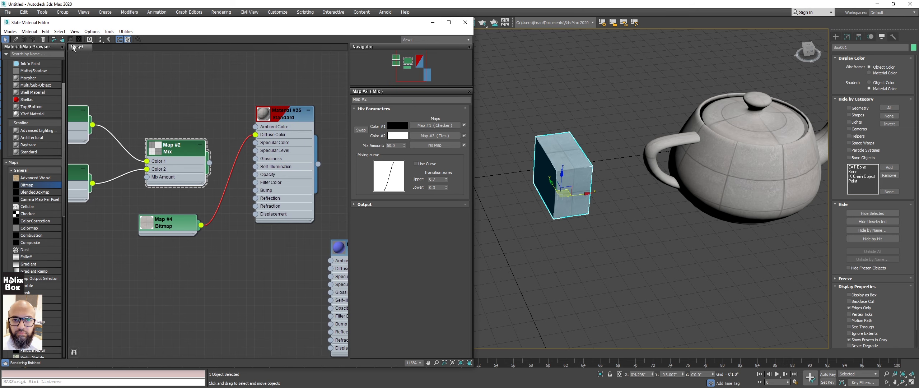
click(281, 123)
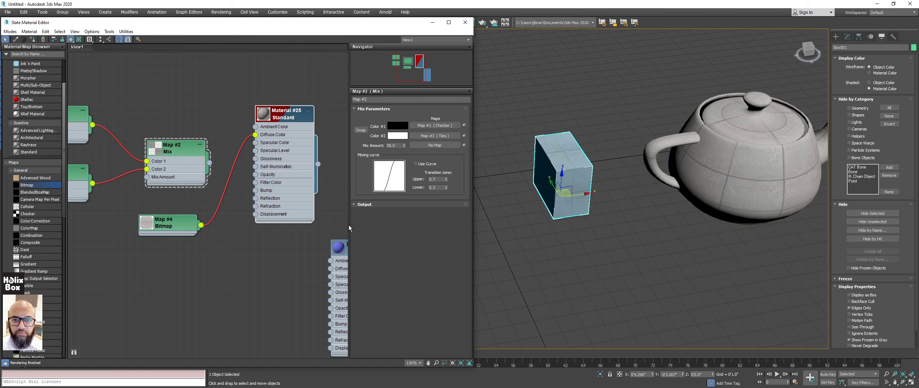
mouse_move(204, 160)
middle_down()
mouse_move(227, 153)
mouse_move(228, 120)
middle_up()
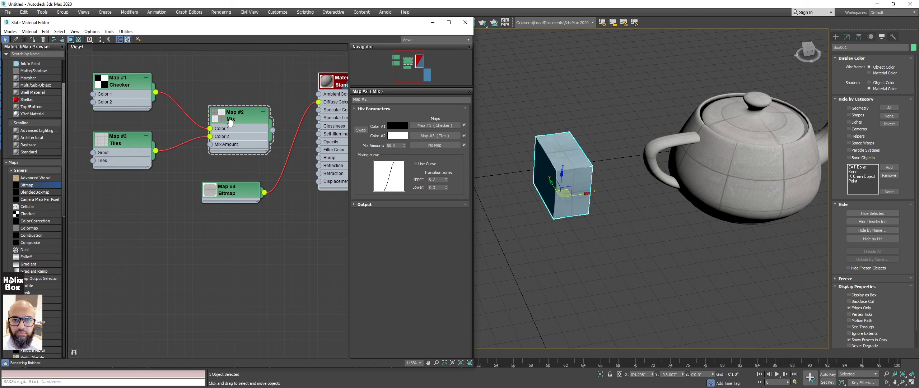
Step: Rewire the Bitmap node from Material #25's Diffuse Color to the Checker map's Color 1, and move it beside the Checker node
drag(240, 198, 82, 224)
middle_drag(136, 175, 154, 185)
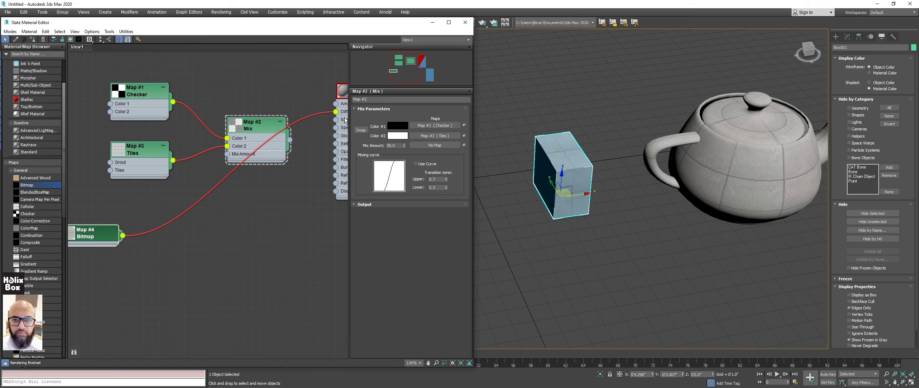
drag(337, 111, 110, 104)
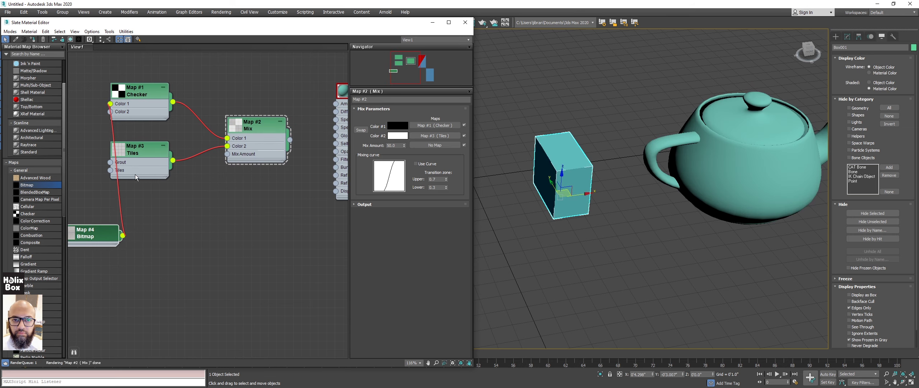
drag(98, 234, 57, 118)
Step: Connect the Mix map's output to Material #25's Diffuse Color
middle_drag(240, 94, 142, 145)
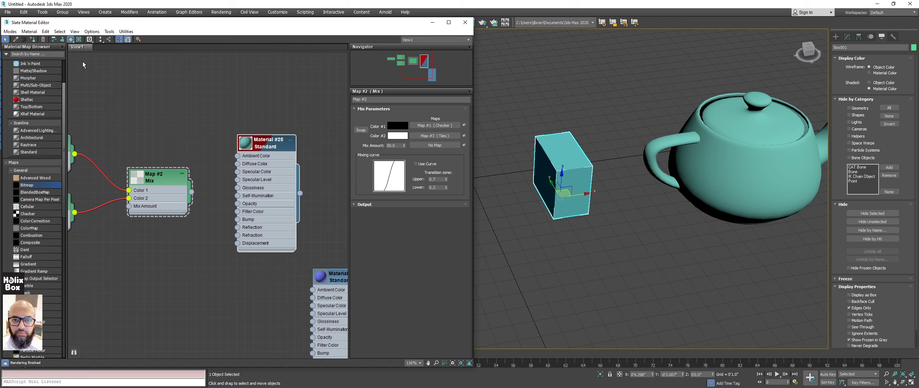
drag(193, 195, 237, 164)
middle_drag(226, 101, 289, 97)
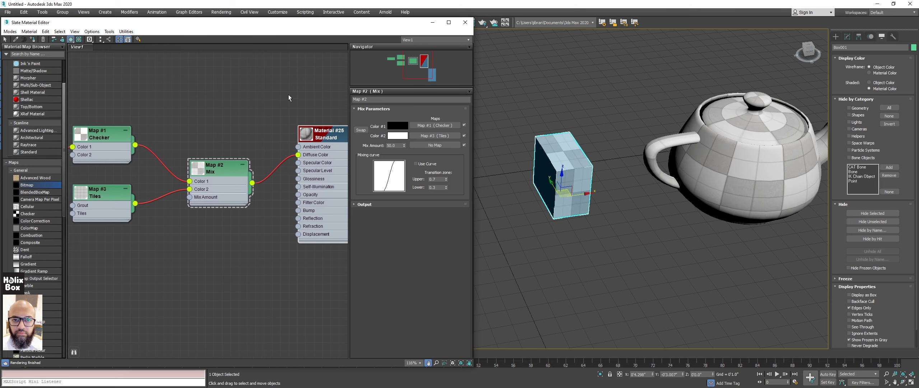
Step: Enlarge the Bitmap node's preview and place the node to the upper left of the Checker node
scroll(287, 96, down, 1)
middle_drag(196, 106, 312, 105)
right_click(312, 105)
double_click(117, 153)
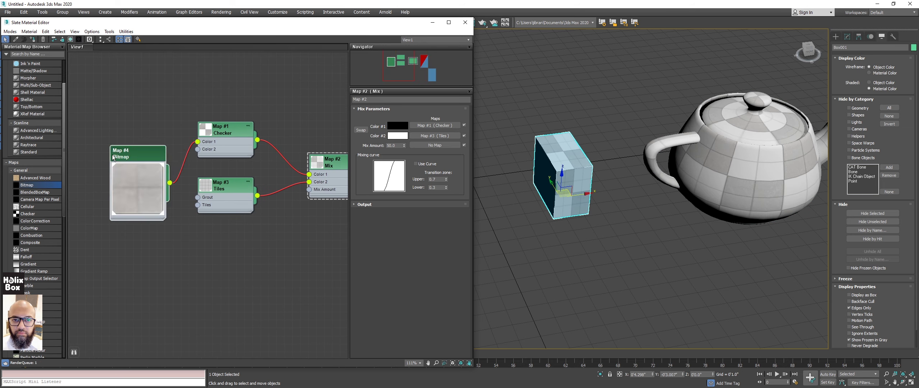
drag(151, 161, 122, 114)
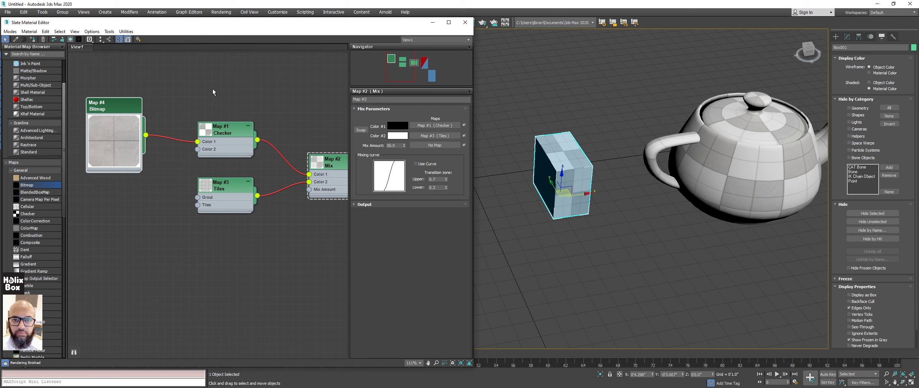
Step: Examine the combined Checker, Tiles and Bitmap texture closely on the teapot, together with its node network
alt+middle_drag(741, 163, 633, 178)
scroll(645, 174, up, 3)
middle_drag(632, 179, 660, 168)
middle_drag(276, 122, 281, 109)
drag(280, 109, 228, 99)
right_click(228, 99)
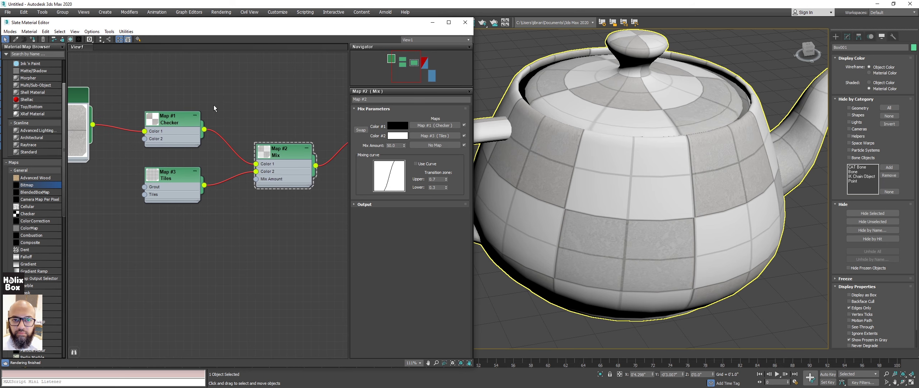
Step: Show the Bitmap map by itself on the teapot in the viewport
middle_drag(107, 97, 170, 89)
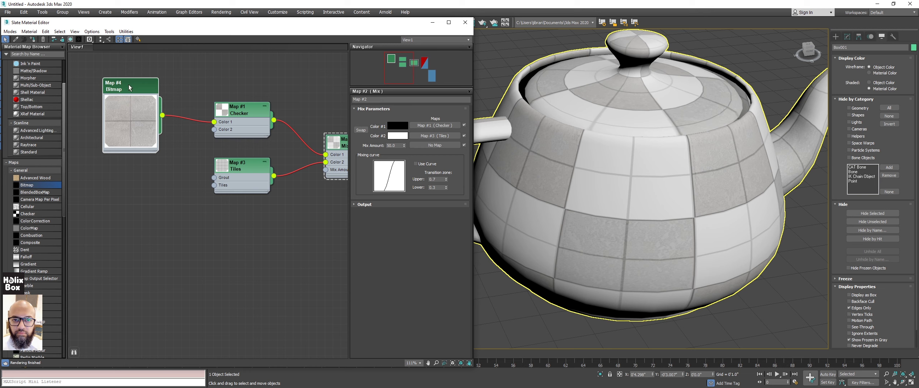
click(70, 39)
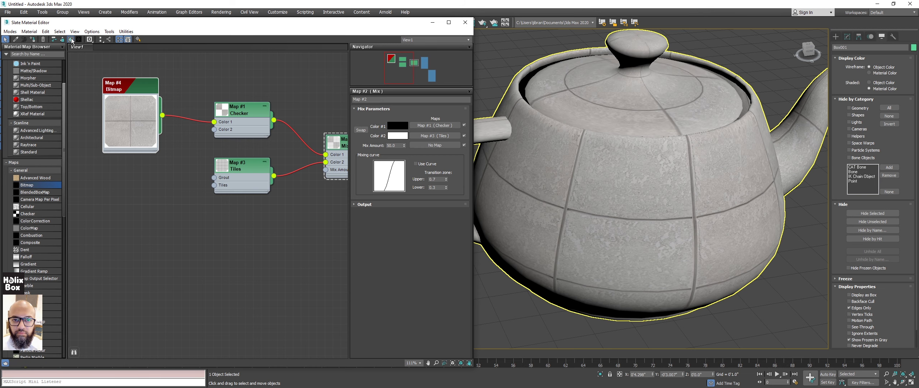
scroll(678, 190, down, 6)
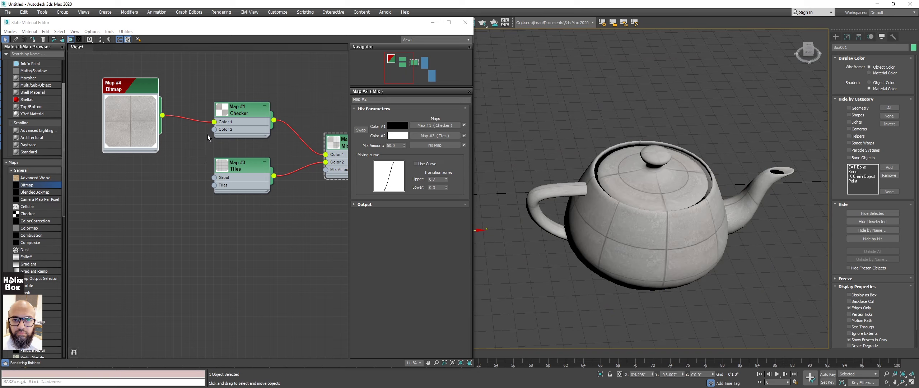
Step: Move only the Material #25 node so it overlaps the Mix node, leaving its connected maps in place
scroll(228, 121, down, 4)
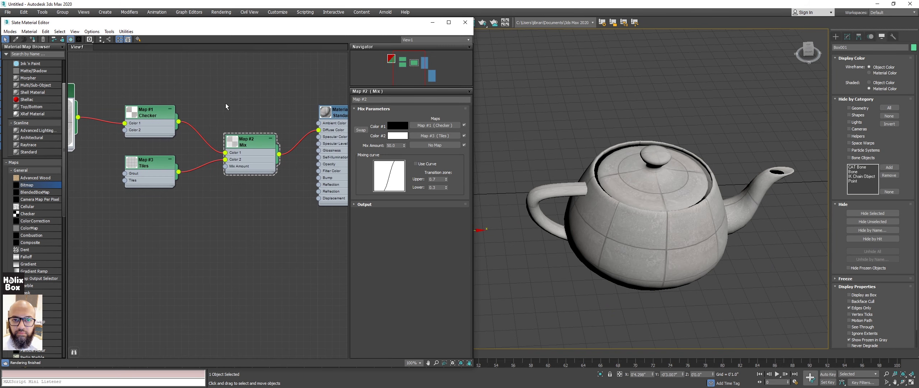
middle_drag(228, 104, 232, 109)
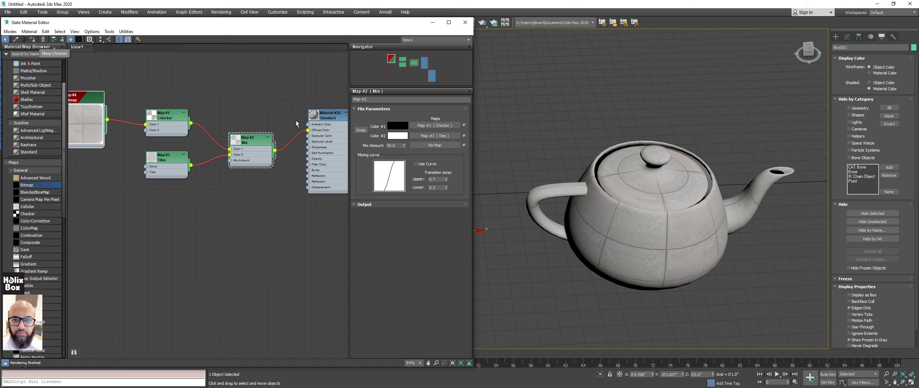
drag(325, 115, 230, 68)
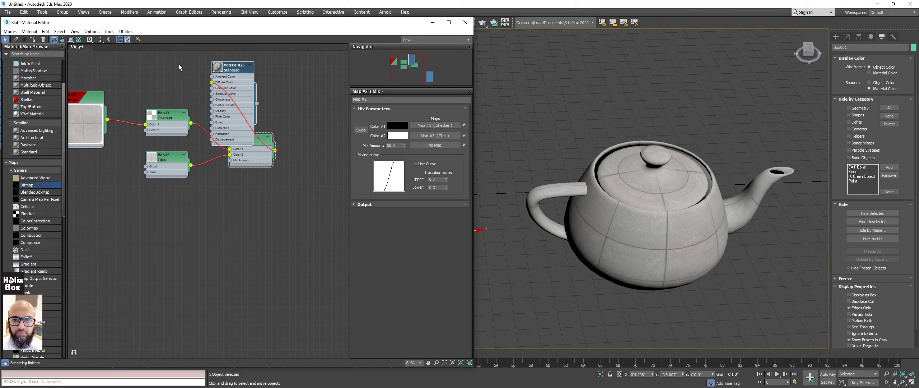
Step: With Move Children enabled, move the Material #25 node together with all its connected maps
middle_drag(180, 67, 214, 117)
middle_drag(273, 119, 206, 90)
middle_drag(128, 91, 186, 119)
middle_drag(253, 114, 284, 95)
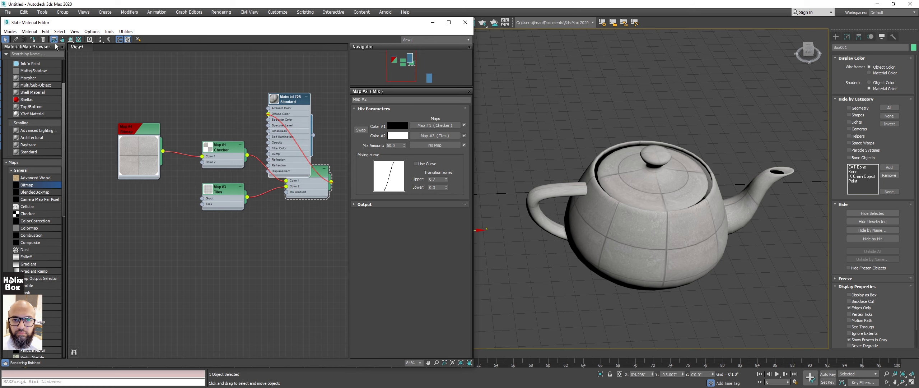
Step: With Move Children disabled, reposition the Material #25, Mix and Tiles nodes individually into a lower row
drag(290, 95, 343, 256)
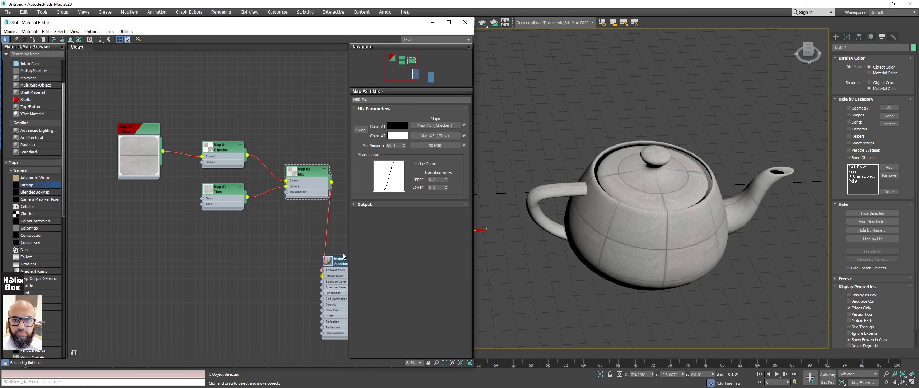
middle_drag(276, 206, 274, 189)
scroll(192, 208, down, 1)
drag(324, 238, 241, 208)
drag(302, 166, 202, 224)
drag(229, 181, 143, 215)
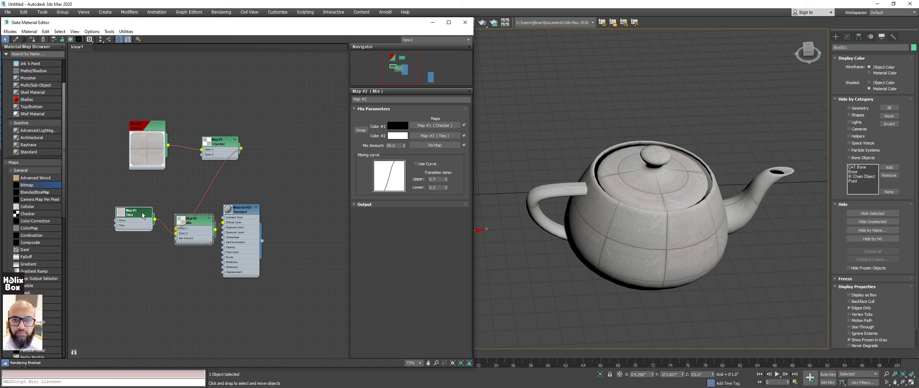
Step: Stack the Checker node above Tiles beside Mix, place the Bitmap node left of Checker, and shrink its preview
drag(222, 146, 142, 189)
drag(127, 218, 132, 239)
drag(144, 187, 145, 212)
drag(143, 237, 148, 237)
drag(146, 133, 96, 206)
double_click(101, 203)
Step: With Move Children enabled, move Material #25 and its connected maps so the material sits directly above Material #26
click(238, 208)
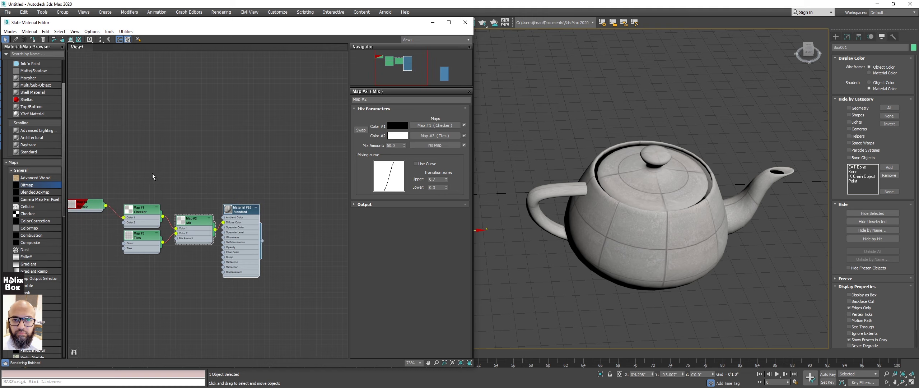
middle_drag(152, 176, 169, 138)
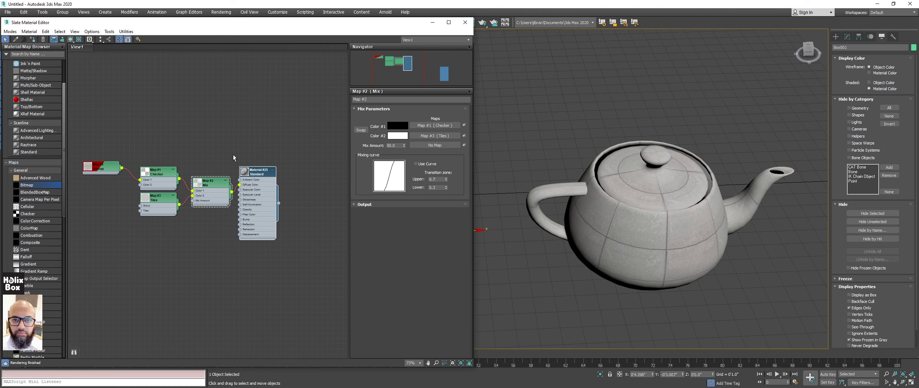
middle_drag(222, 129, 233, 90)
scroll(232, 89, up, 1)
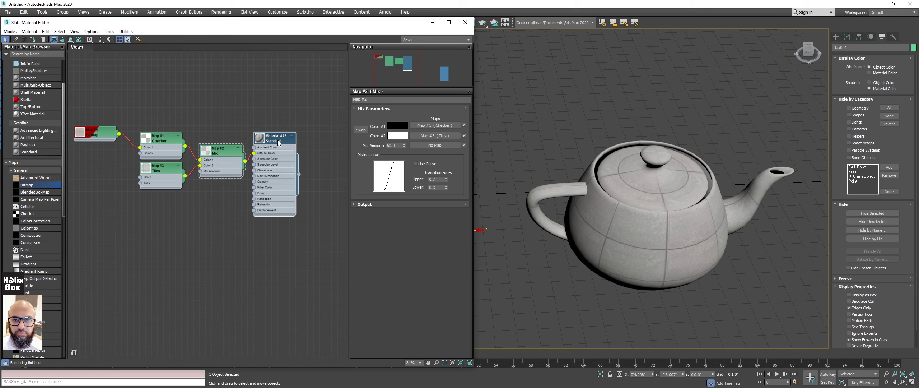
middle_drag(277, 141, 308, 151)
scroll(206, 165, down, 2)
mouse_move(278, 161)
mouse_down()
mouse_move(250, 165)
mouse_move(266, 167)
mouse_up()
middle_drag(311, 158, 146, 104)
scroll(208, 79, down, 2)
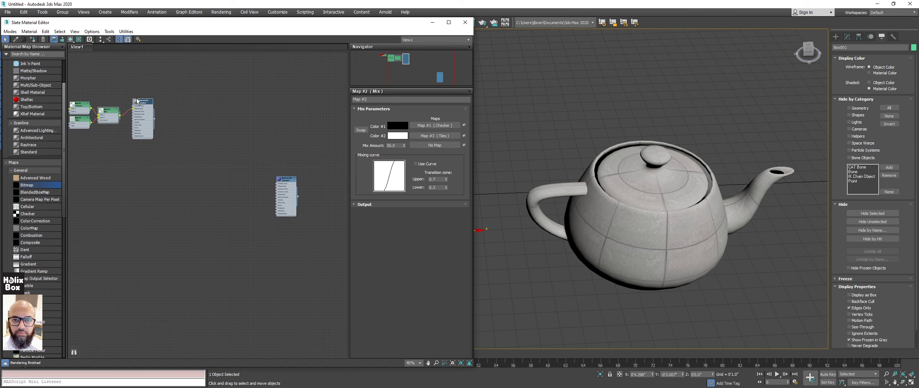
drag(137, 102, 283, 126)
scroll(270, 175, up, 2)
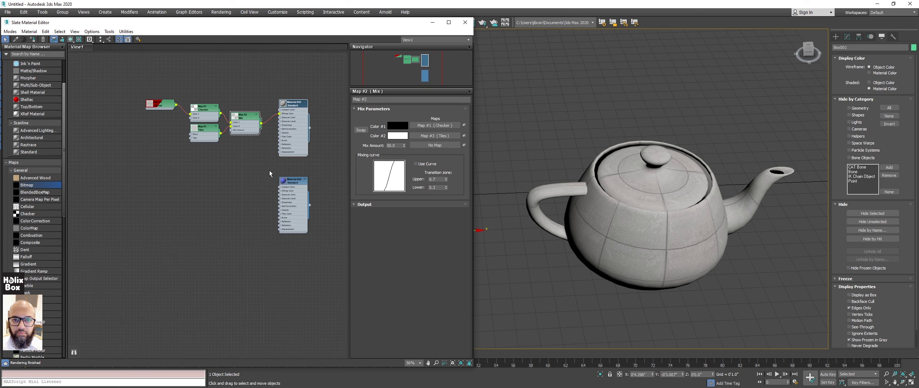
Step: Hide Material #25's unused nodeslots, and show them again with the material's parameters open
middle_drag(270, 174, 154, 144)
scroll(154, 144, up, 2)
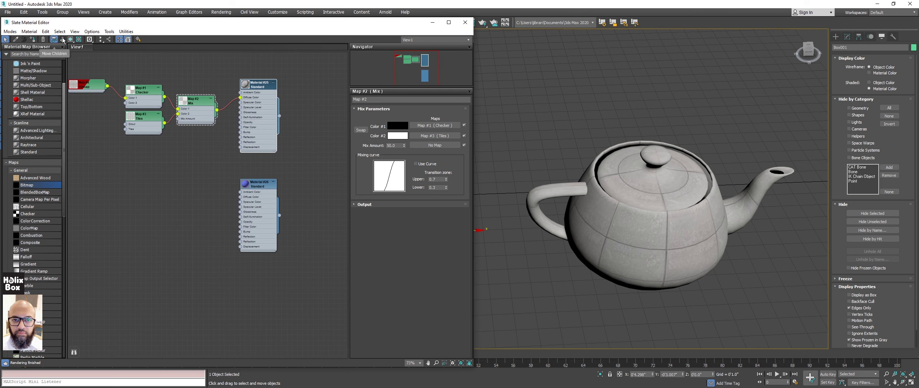
click(62, 39)
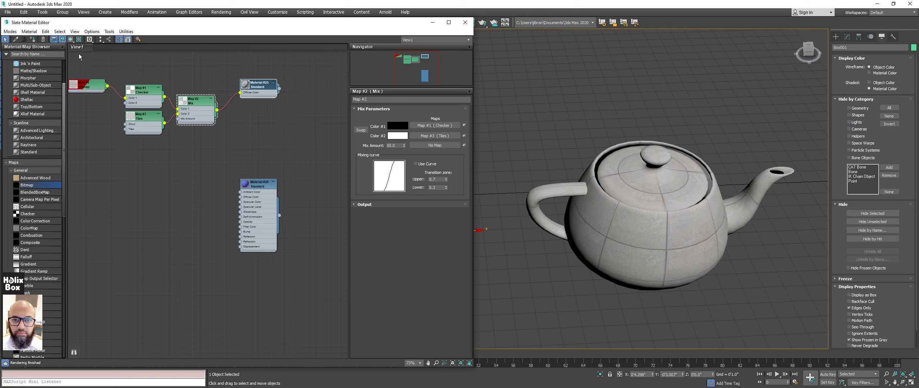
double_click(267, 89)
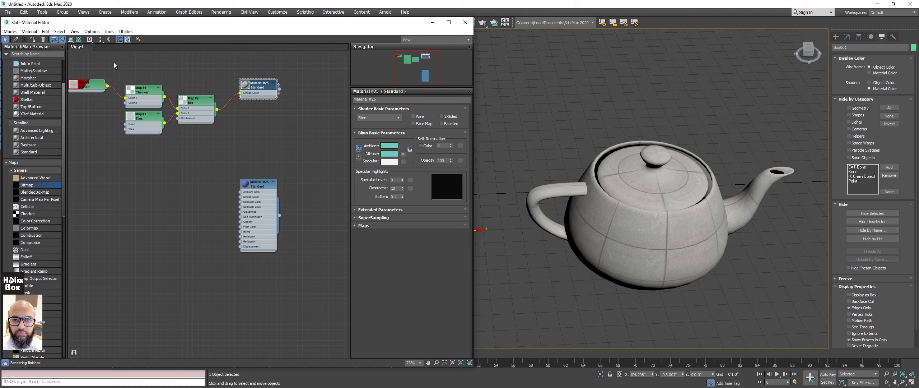
click(63, 39)
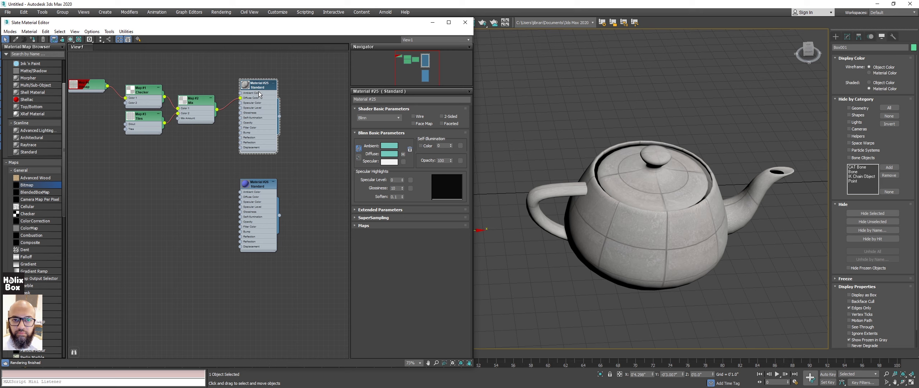
Step: Connect a new Falloff map to Material #25's Specular Color and hide the material's unused nodeslots
scroll(261, 91, up, 3)
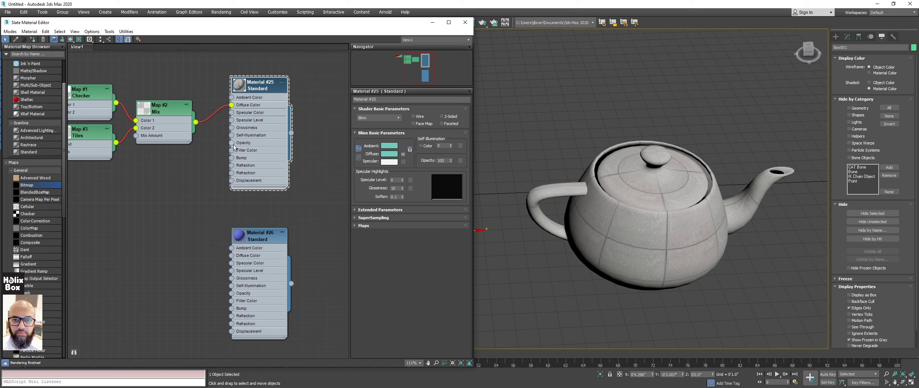
middle_drag(207, 161, 223, 155)
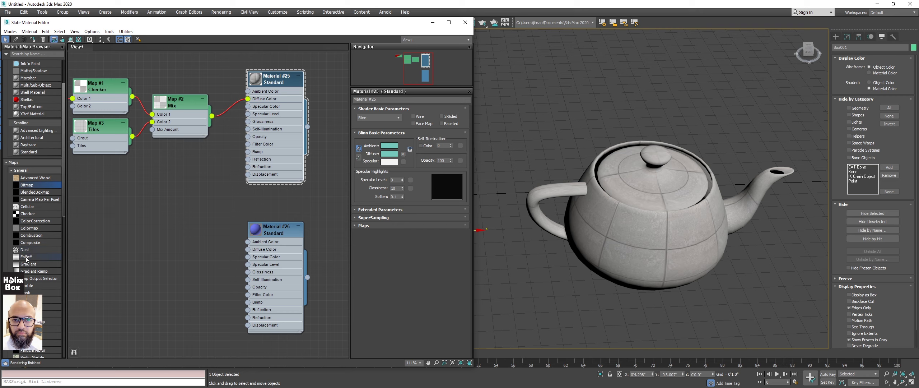
drag(27, 259, 249, 106)
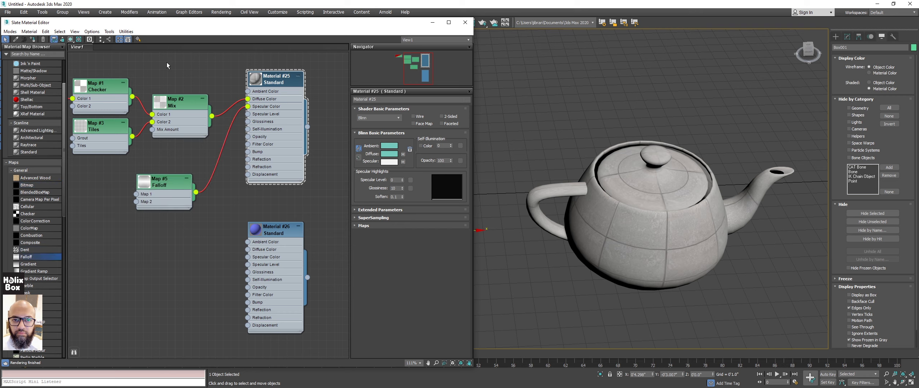
click(62, 39)
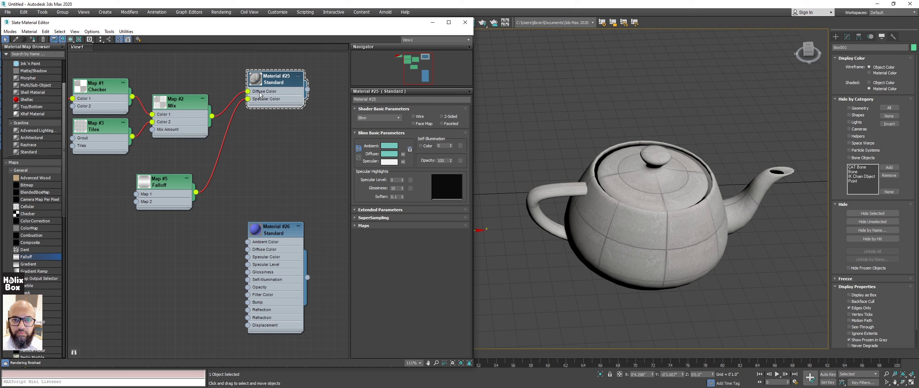
Step: Move Material #25 slightly down with its connected maps, and place the Falloff node directly below Mix
drag(261, 95, 253, 118)
click(229, 169)
drag(144, 206, 160, 183)
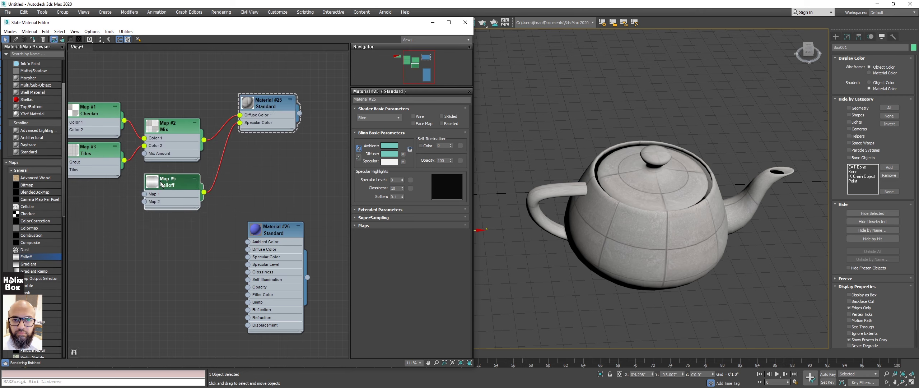
click(234, 154)
Step: View the Mix map's parameters, and return to Material #25's parameters
click(265, 112)
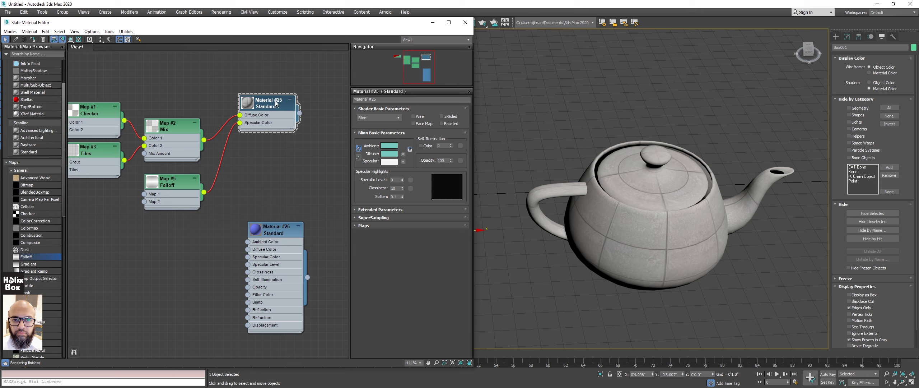
click(281, 137)
double_click(172, 141)
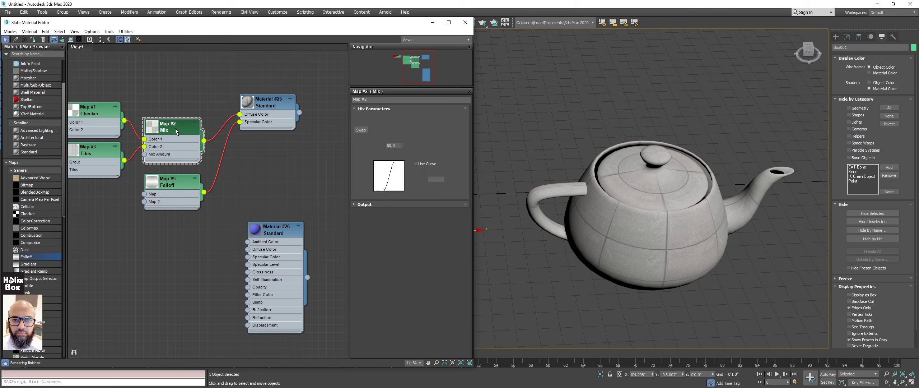
double_click(271, 106)
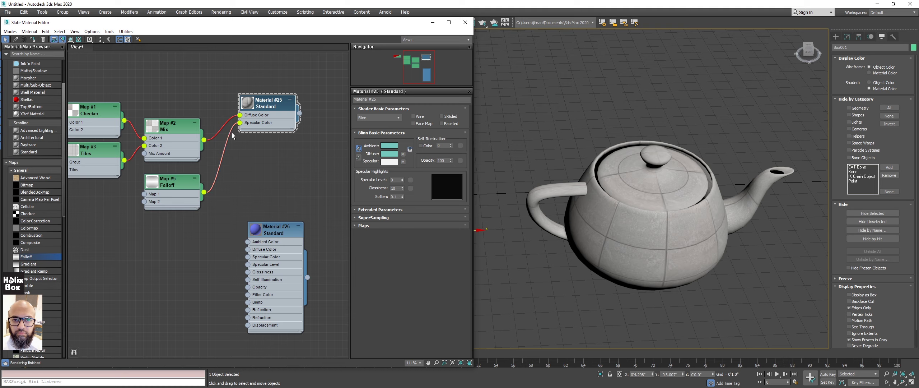
Step: Enlarge Material #25's node preview, and shrink it back to thumbnail size
double_click(250, 107)
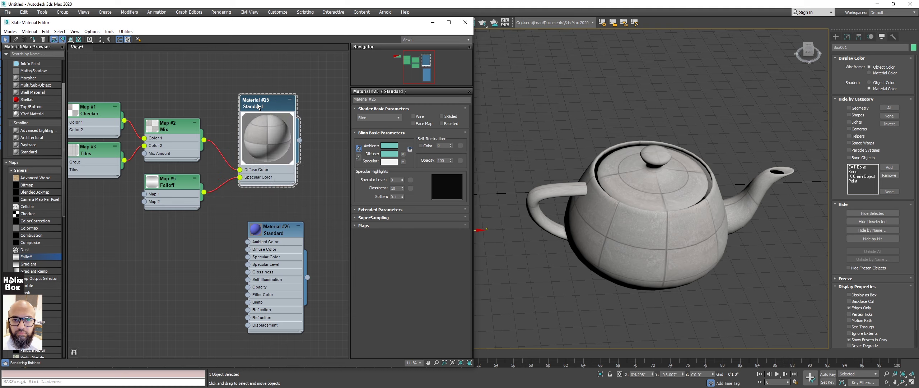
double_click(270, 139)
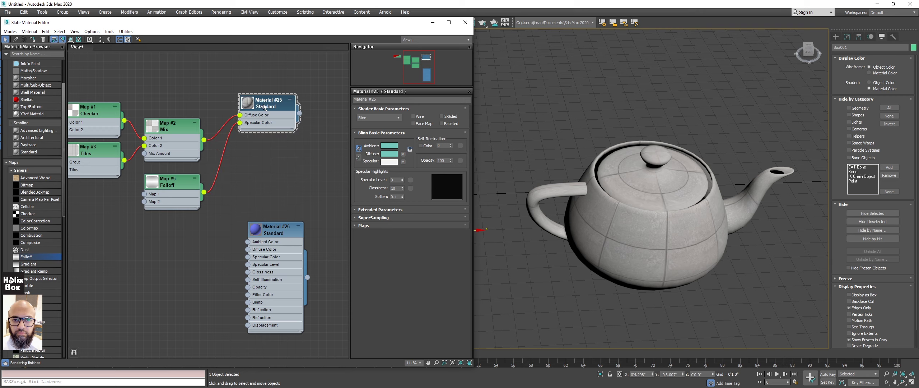
Step: Move Material #25 slightly down with its maps, show the background in its preview, and enlarge that node preview
mouse_move(263, 104)
mouse_down()
mouse_move(266, 120)
mouse_move(263, 112)
mouse_up()
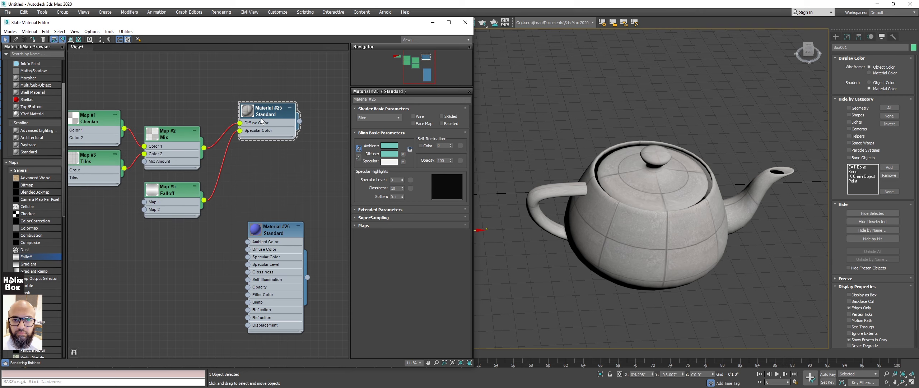
click(78, 40)
double_click(247, 111)
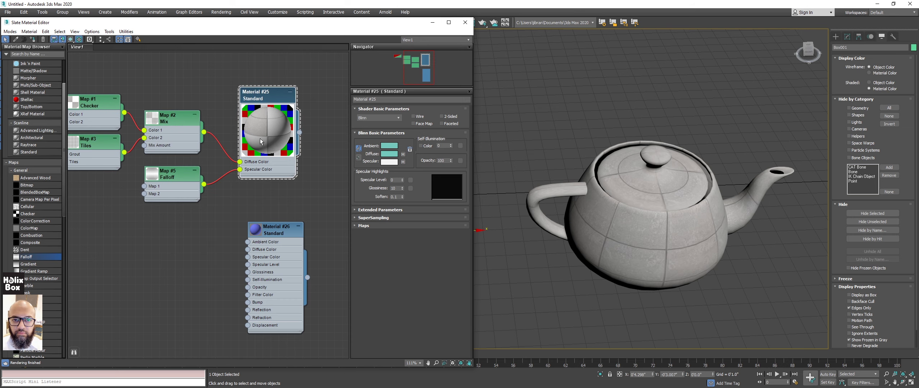
Step: Open Material #25's separate preview window, enlarge it, and place it over the upper part of the teapot viewport
right_click(277, 125)
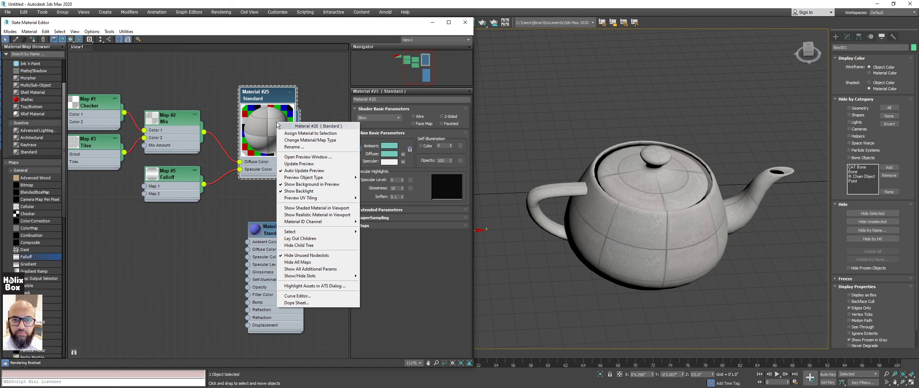
click(316, 157)
drag(316, 157, 290, 89)
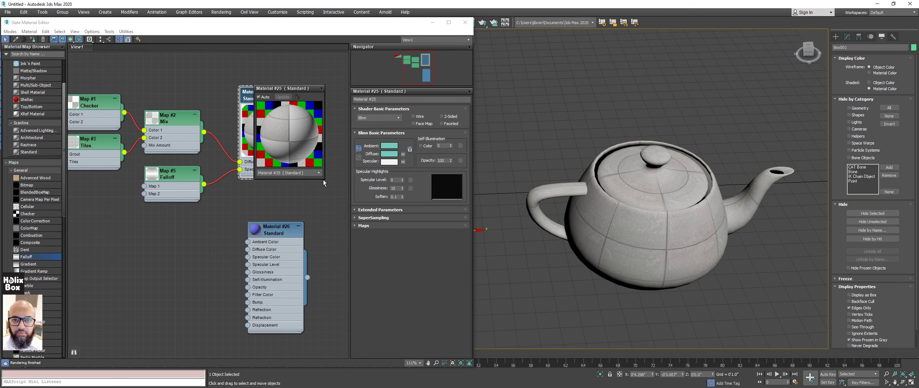
drag(325, 179, 453, 308)
drag(372, 88, 624, 27)
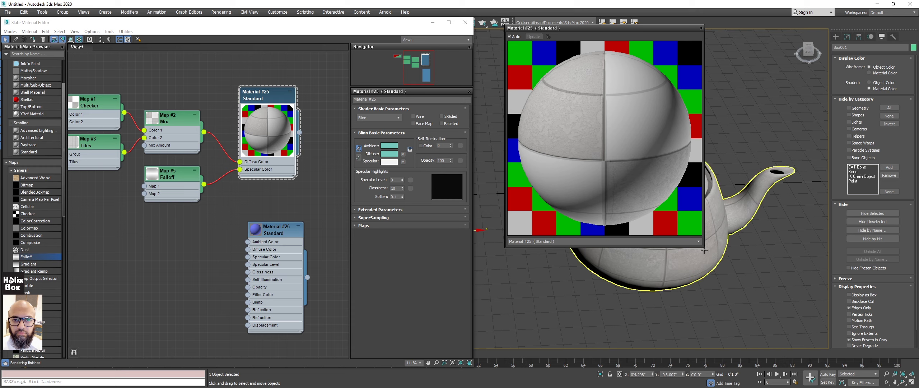
drag(703, 247, 680, 223)
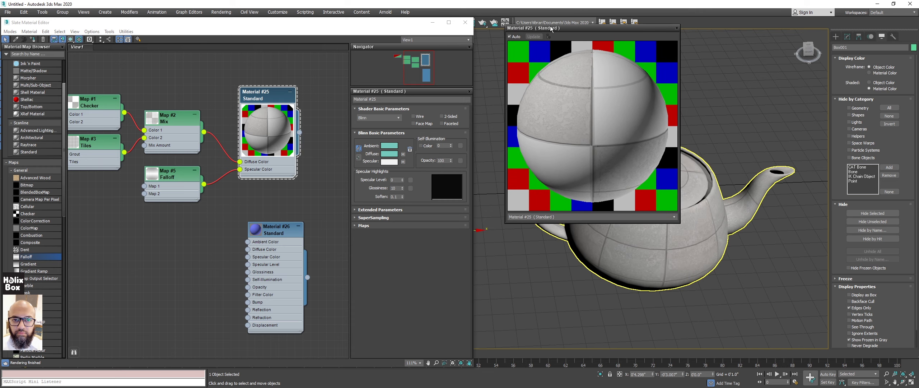
drag(550, 28, 523, 41)
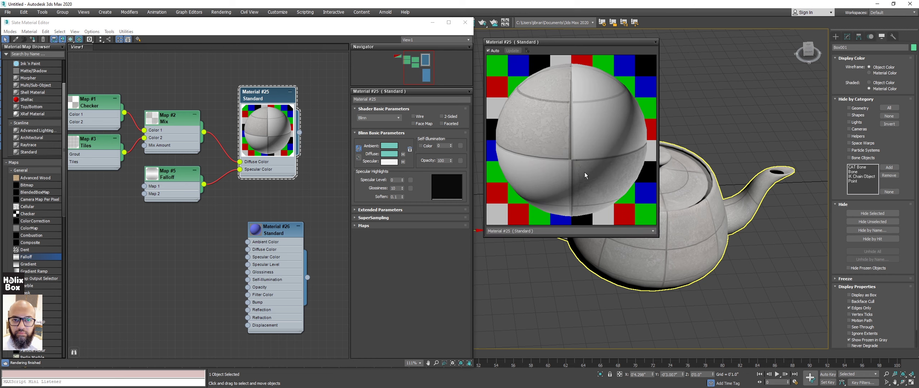
Step: Move Material #25 with its connected maps slightly right to line it up directly above Material #26
middle_drag(225, 132, 212, 144)
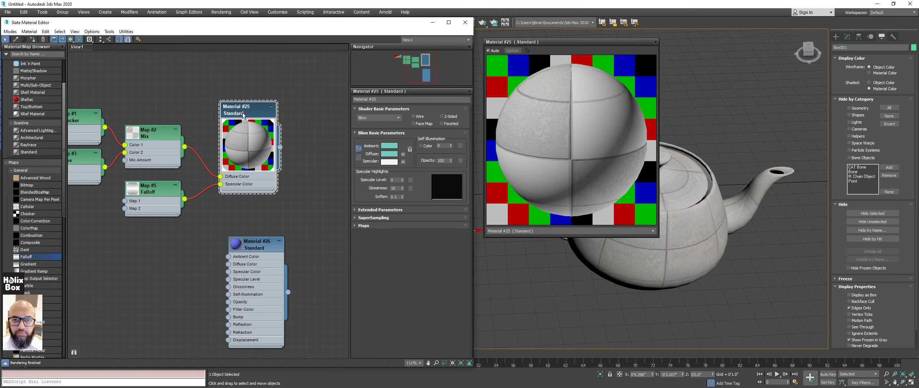
drag(251, 110, 252, 114)
click(180, 84)
Step: Display Material #26's parameters and shift the floating preview window slightly up and right
click(253, 106)
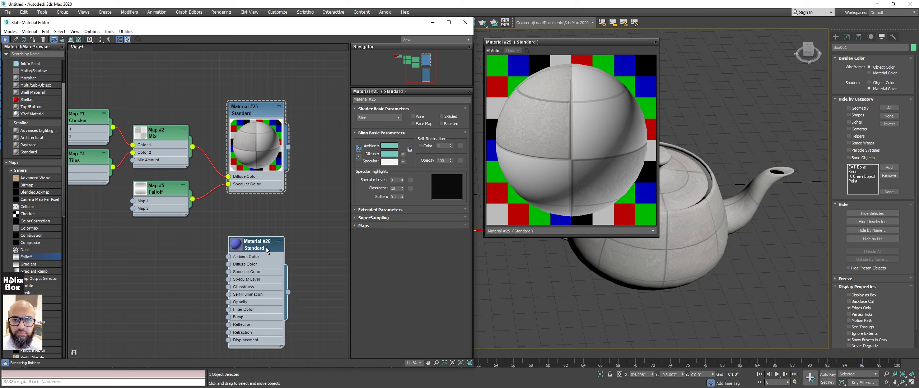
click(245, 245)
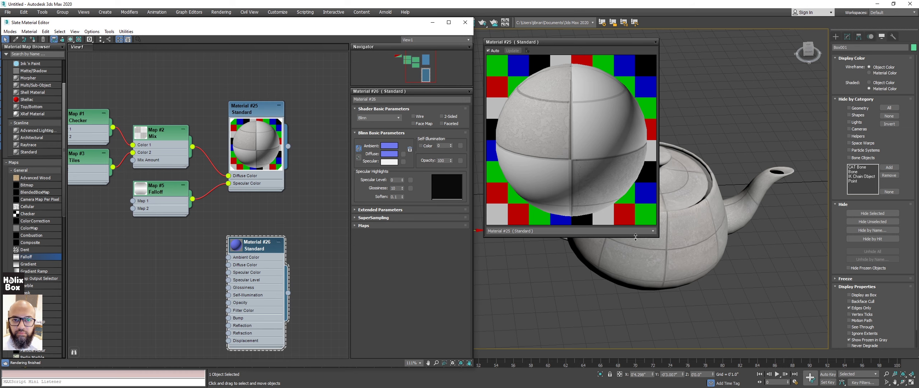
drag(563, 43, 567, 38)
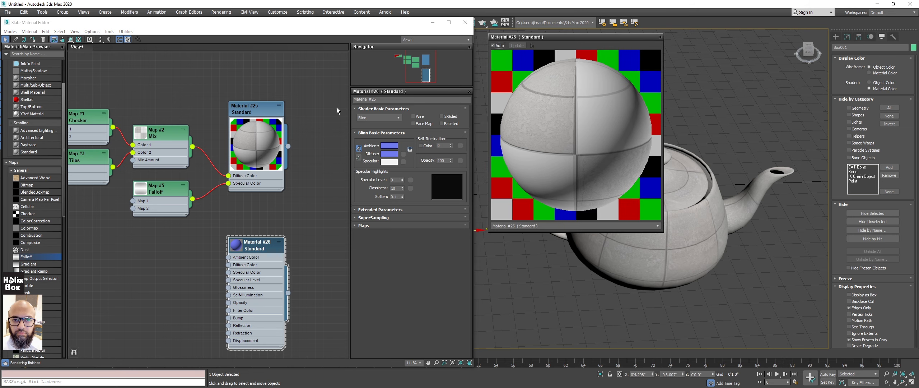
middle_drag(254, 248, 239, 211)
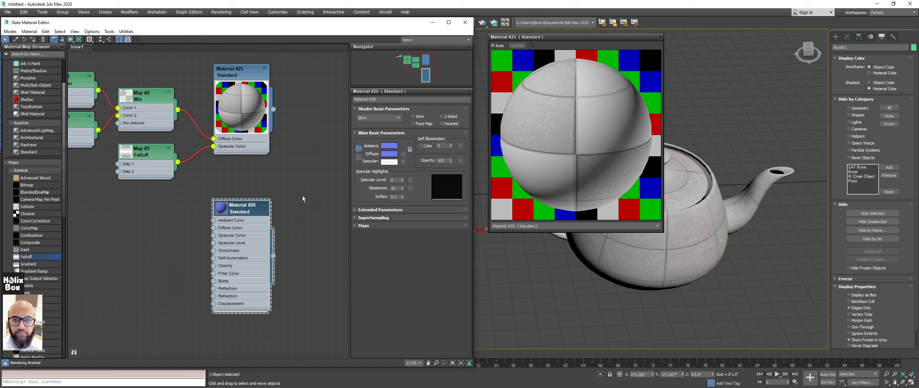
Step: View the Mix map, the stucco_diffuse.jpg bitmap and the Falloff map in the preview window, and return it to Material #25
click(658, 227)
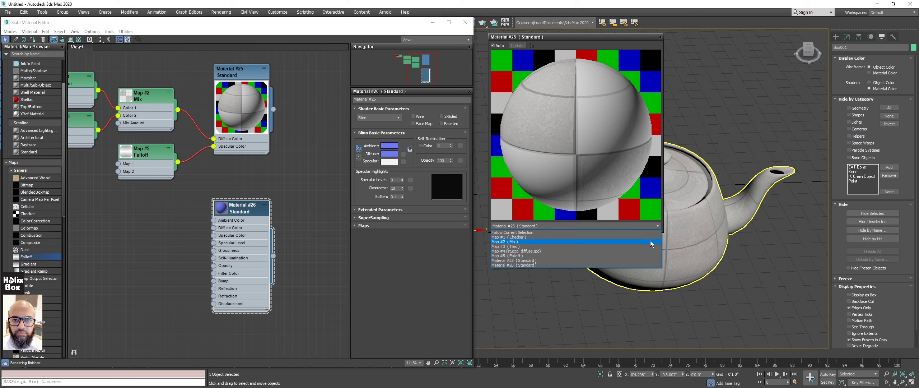
click(650, 242)
click(659, 225)
click(640, 241)
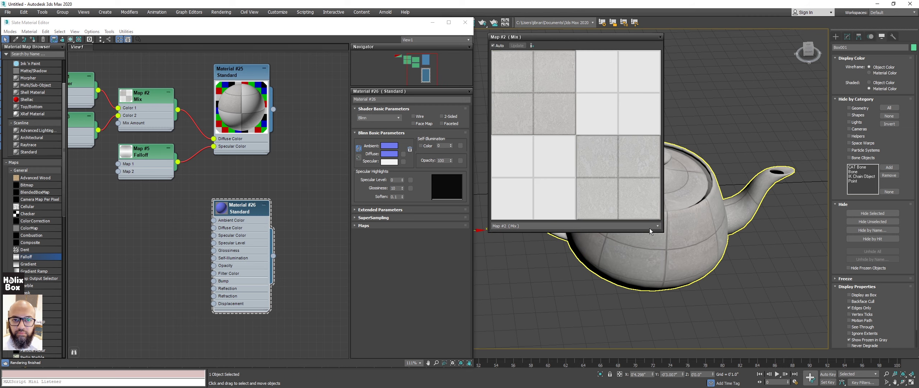
click(650, 228)
click(596, 251)
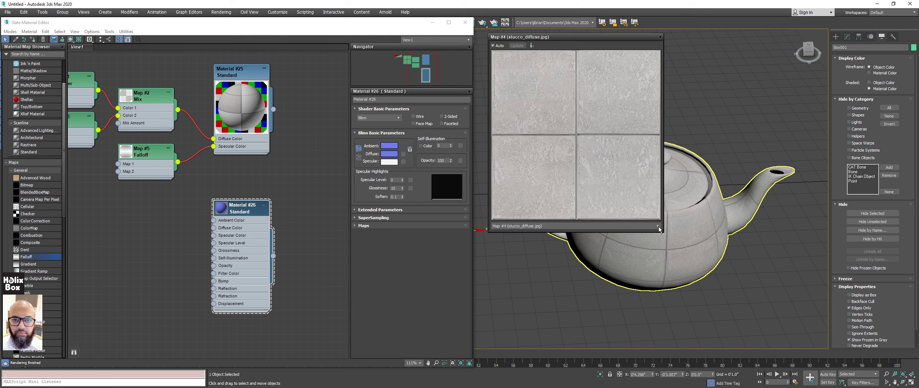
click(659, 226)
click(615, 256)
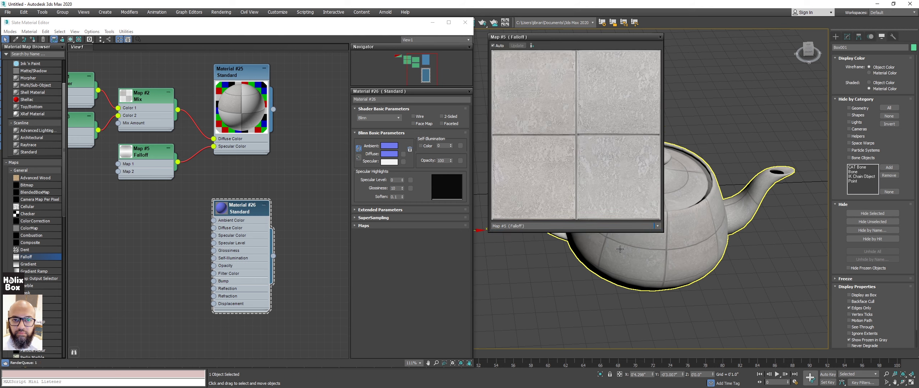
click(659, 226)
click(598, 262)
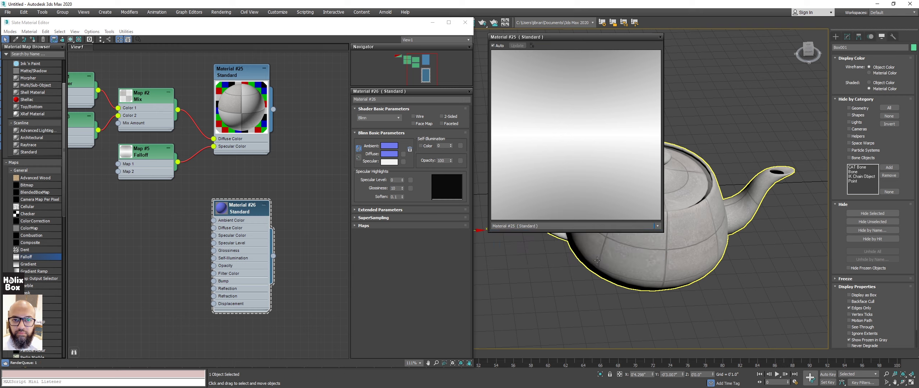
Step: Set the preview window to Follow Current Selection, and select Material #25 and Material #26 in turn to preview them
click(658, 226)
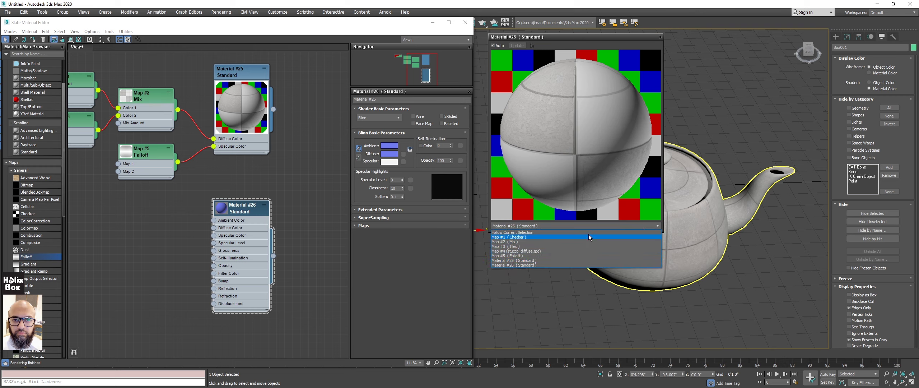
click(590, 232)
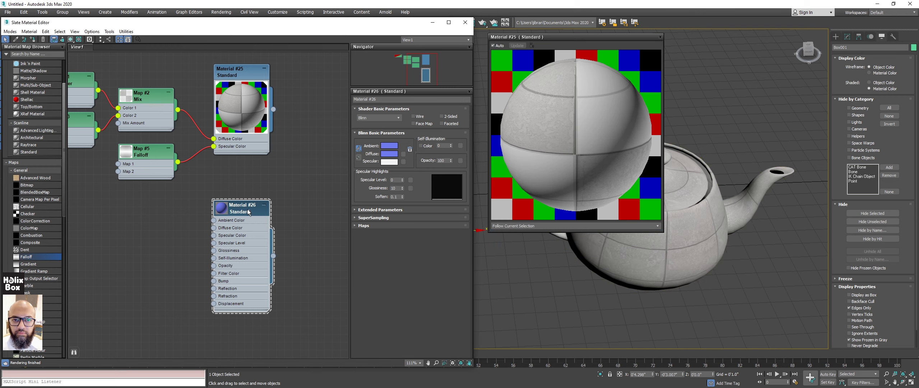
click(252, 72)
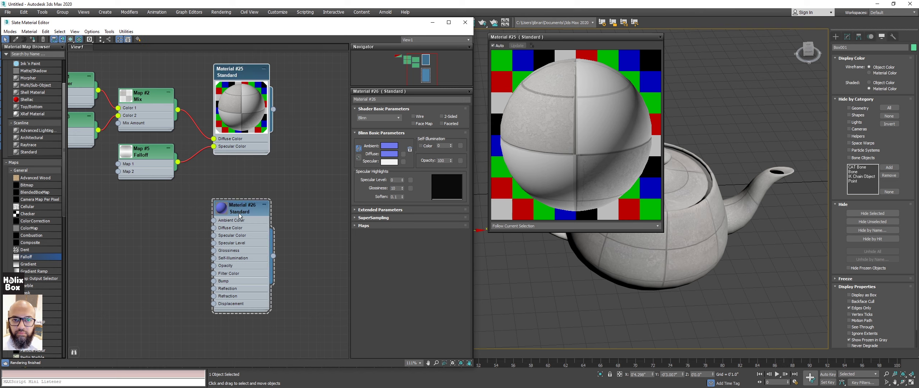
middle_drag(296, 179, 265, 190)
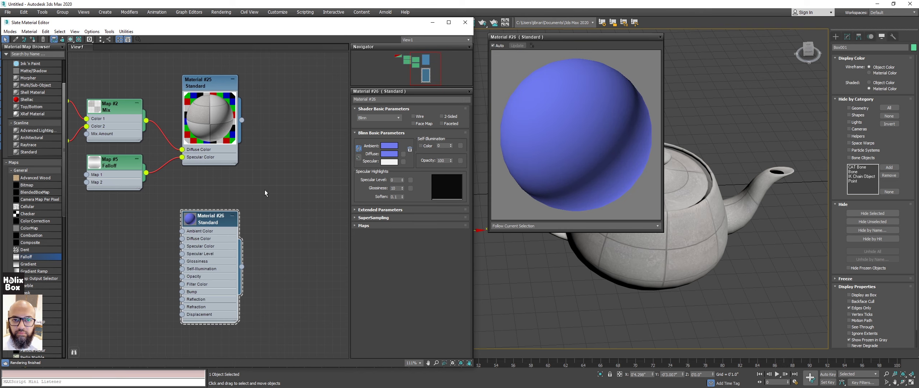
scroll(264, 186, down, 1)
click(212, 92)
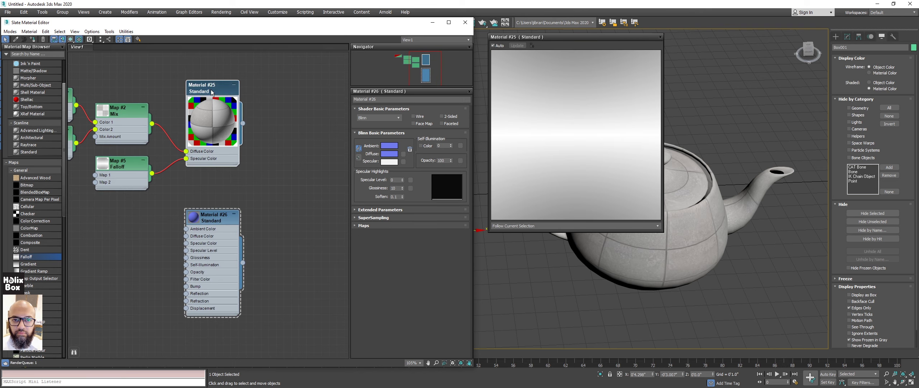
click(250, 222)
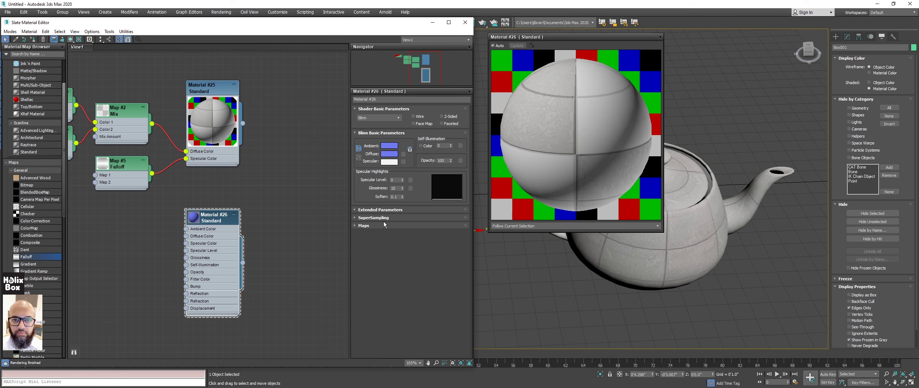
Step: Fix the preview window on Material #25, and switch it to Material #26
click(657, 226)
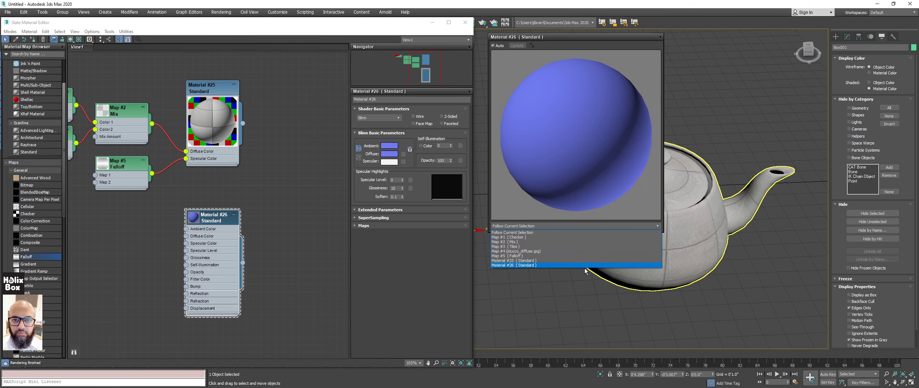
click(583, 261)
click(548, 227)
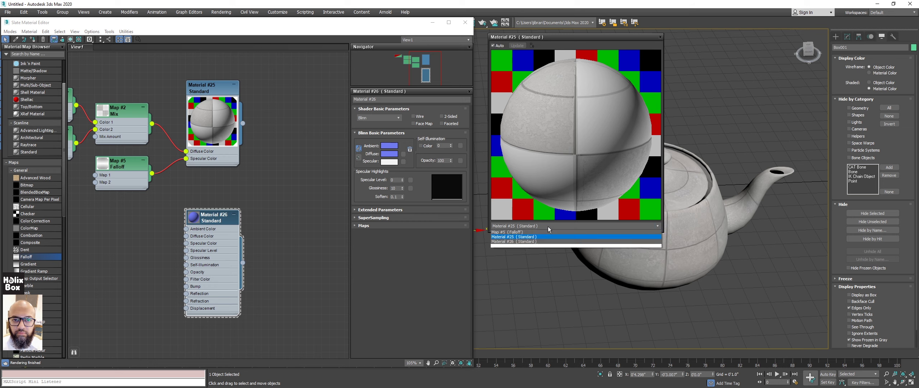
click(536, 266)
Step: Select the Mix node and set the preview window to show Material #25
middle_drag(167, 137, 216, 152)
click(173, 125)
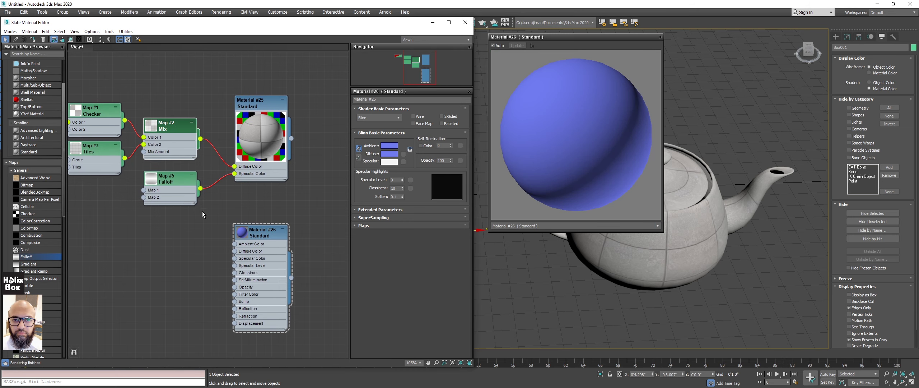
middle_drag(209, 211, 230, 202)
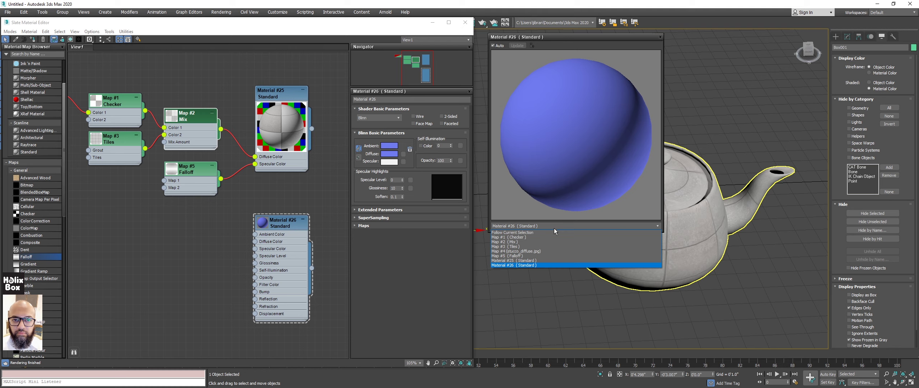
click(536, 264)
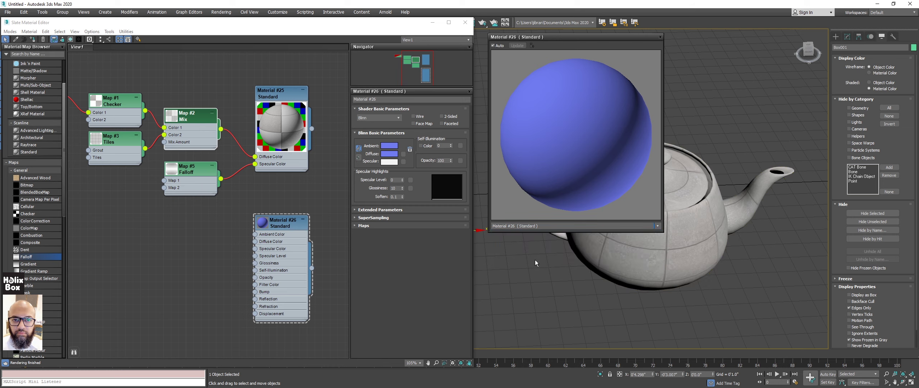
click(553, 226)
click(522, 260)
Step: Move the Material #26 node slightly to the right
middle_drag(290, 165, 278, 155)
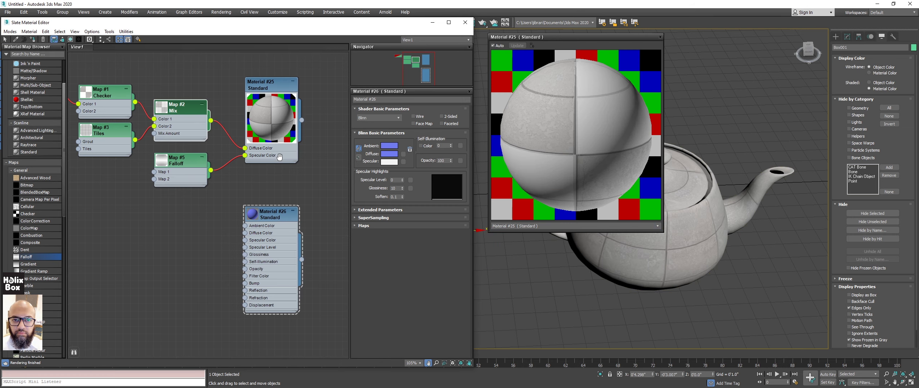
middle_drag(296, 181, 282, 197)
drag(262, 227, 266, 226)
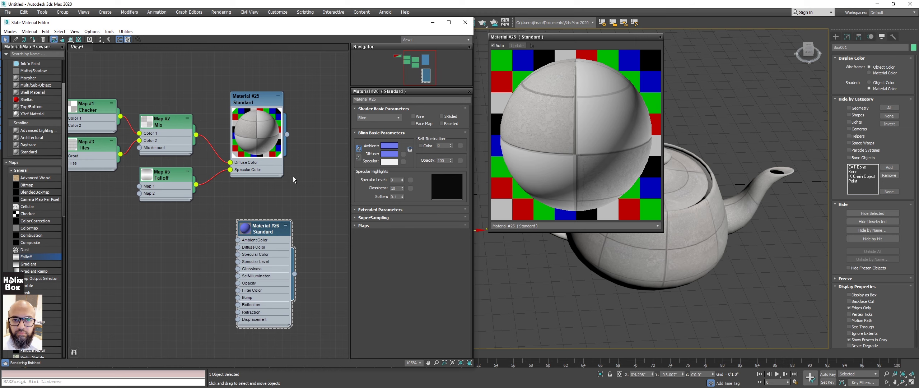
middle_drag(293, 177, 288, 185)
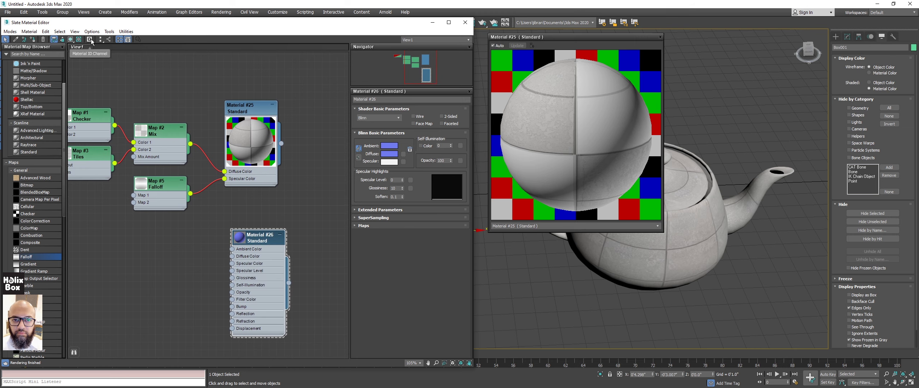
Step: Select Material #25 and display its parameters
middle_drag(137, 58, 135, 59)
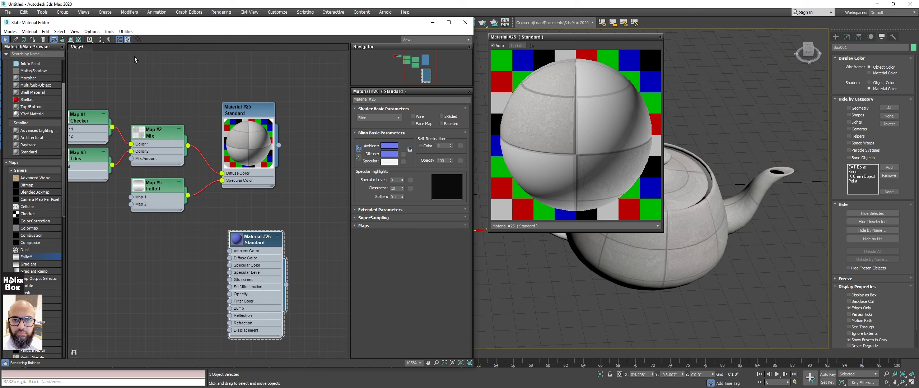
drag(90, 40, 126, 66)
click(257, 118)
double_click(257, 118)
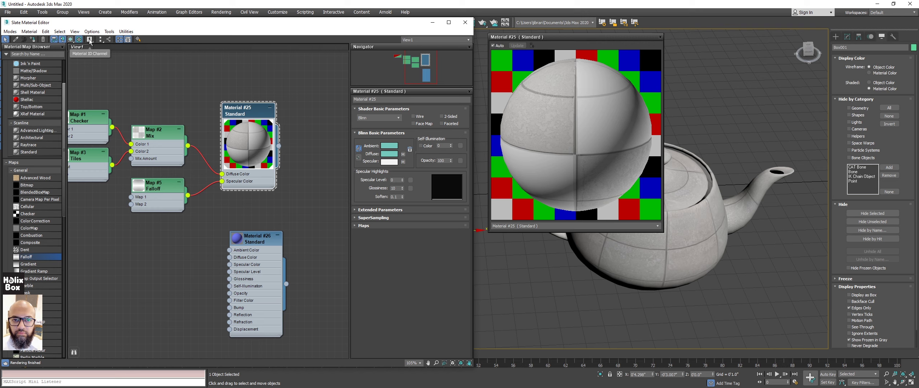
Step: Shrink Material #25's floating preview window so that it no longer covers the teapot
middle_drag(232, 90, 229, 99)
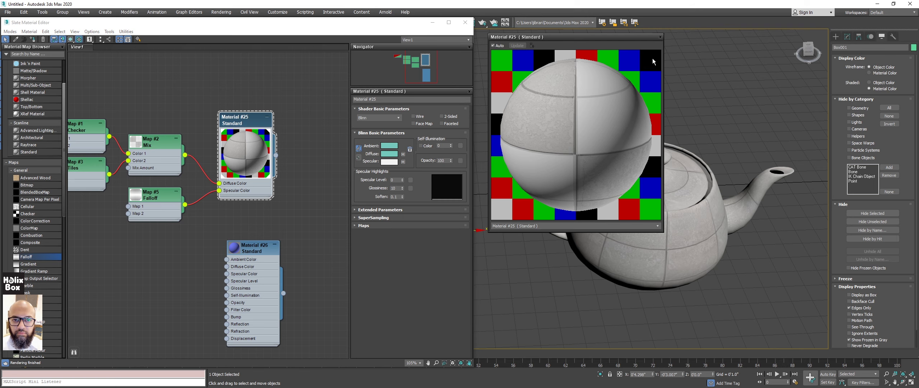
click(689, 254)
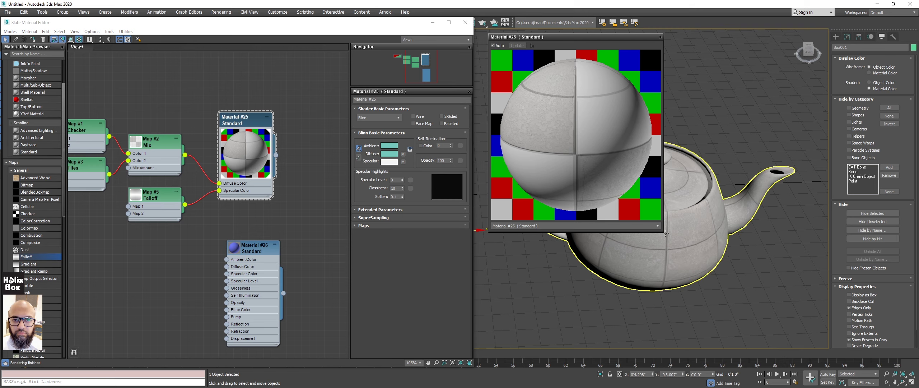
drag(662, 232, 596, 164)
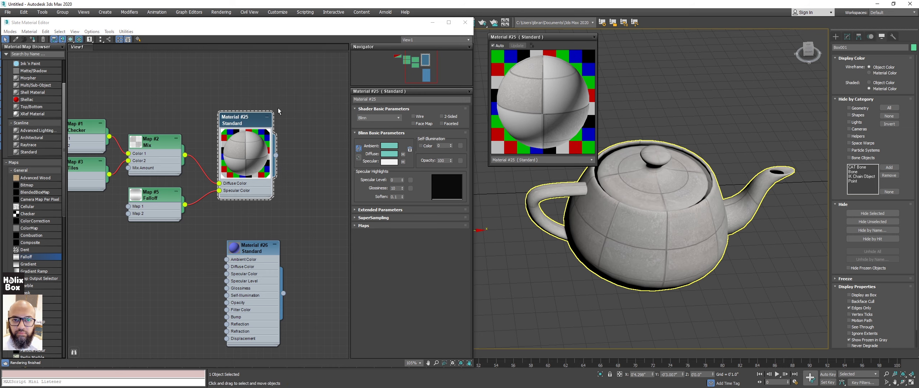
Step: Move Material #25's floating preview window slightly to the right
drag(553, 39, 561, 37)
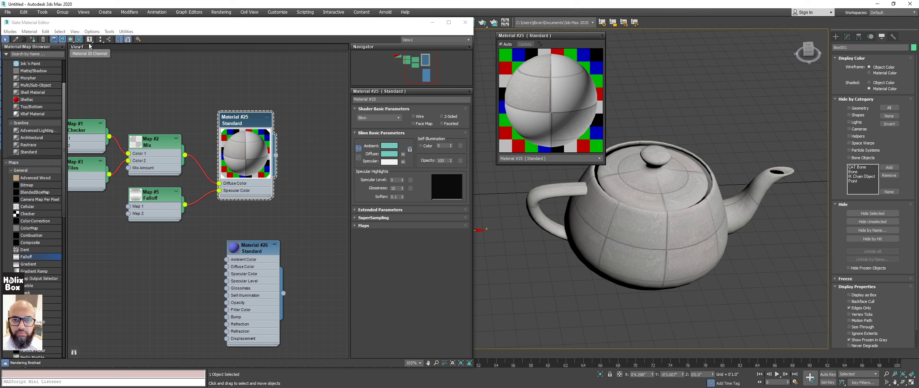
mouse_move(89, 45)
mouse_down()
mouse_move(99, 67)
mouse_move(116, 71)
mouse_move(90, 47)
mouse_up()
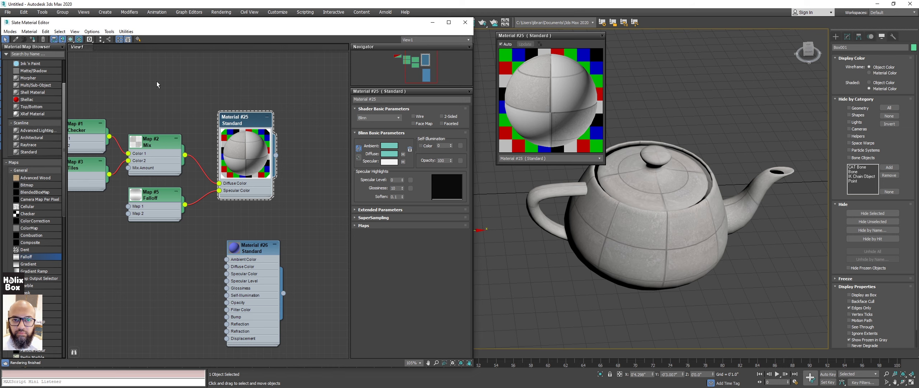
middle_drag(232, 114, 248, 108)
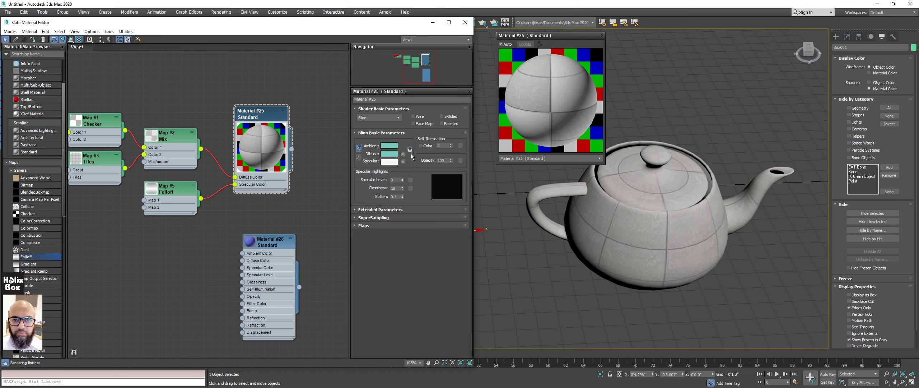
Step: Select the teapot in the viewport and the Material #25 node in the material graph
click(638, 233)
alt+middle_drag(637, 233, 640, 220)
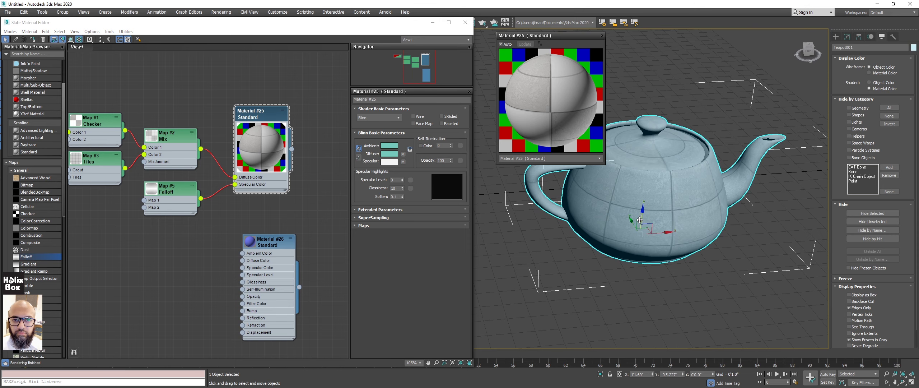
scroll(641, 220, down, 5)
right_click(252, 107)
click(249, 114)
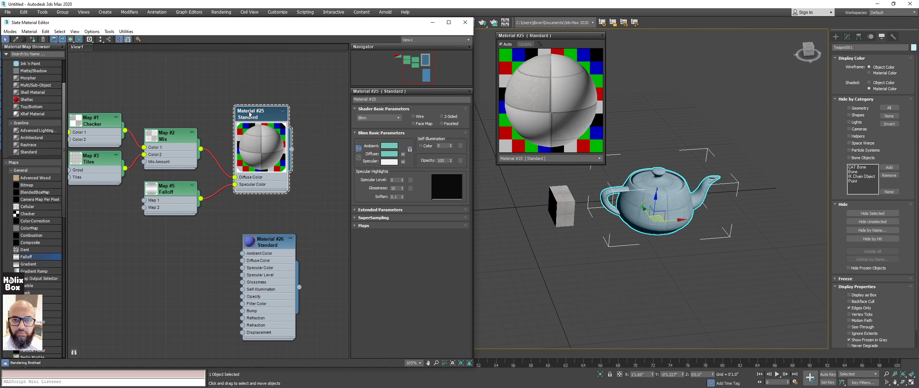
Step: Move Material #25's floating preview window slightly down and to the left, keeping it clear of the teapot and box
drag(90, 40, 89, 57)
middle_drag(643, 169, 639, 194)
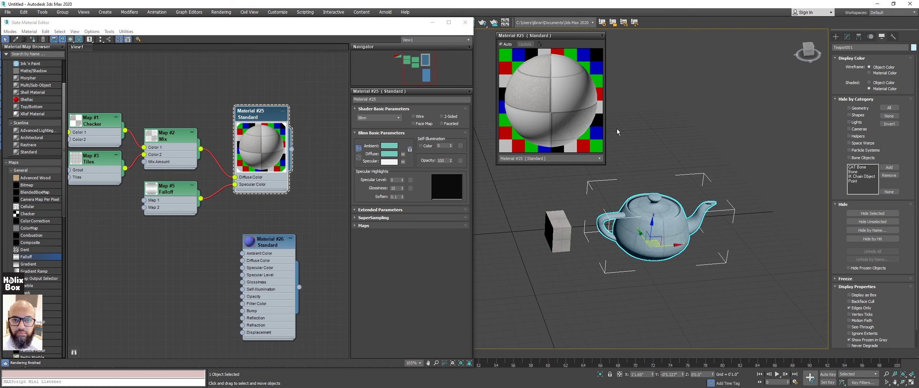
drag(571, 38, 562, 52)
alt+middle_drag(663, 235, 637, 234)
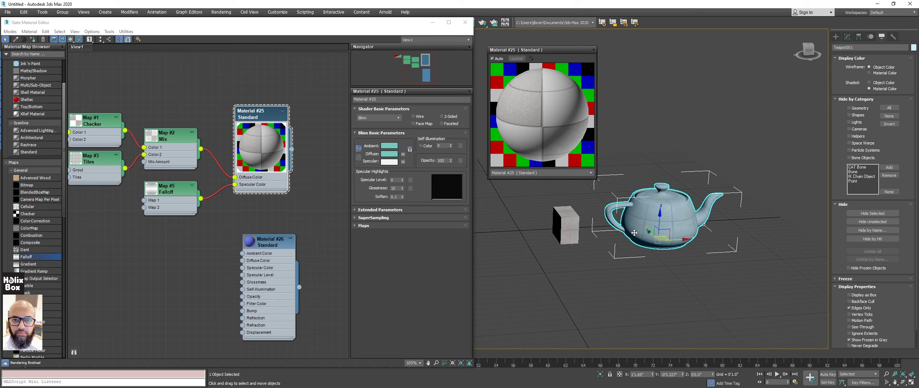
middle_drag(634, 233, 640, 224)
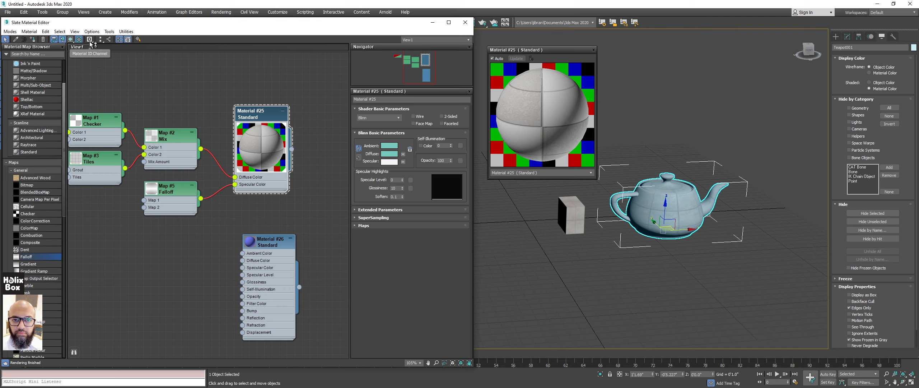
Step: Look at the Material ID Channel choices for Material #25 and dismiss them without picking a channel
drag(90, 39, 169, 68)
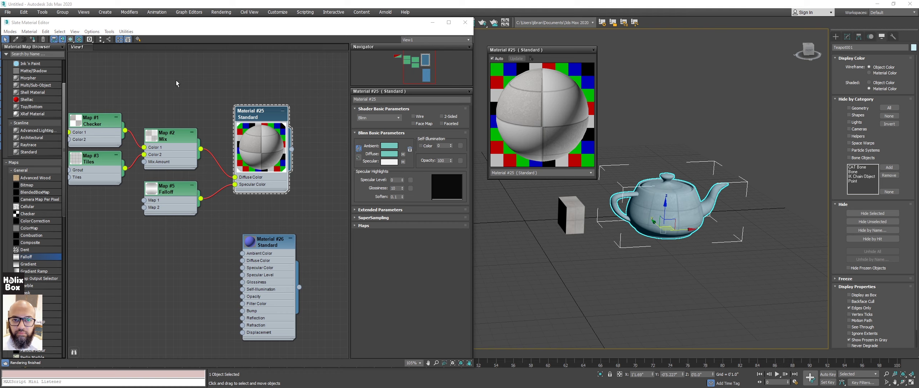
click(191, 72)
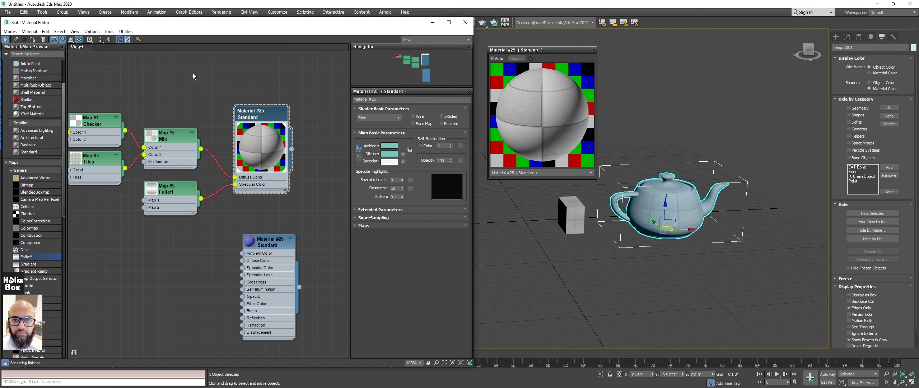